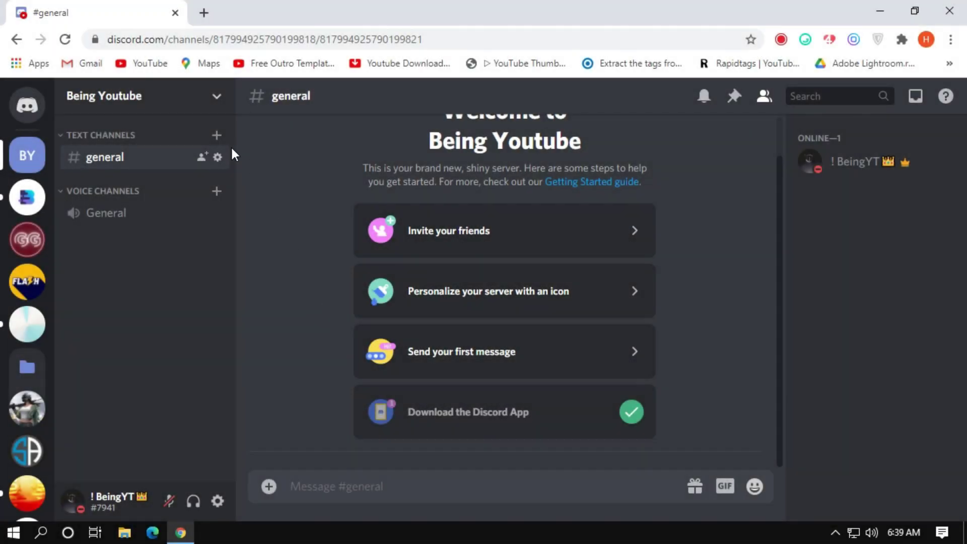
Open the Being Youtube server's settings and view the available server regions.
{"action": "left_click", "coordinate": [128, 105]}
{"action": "left_click", "coordinate": [128, 190]}
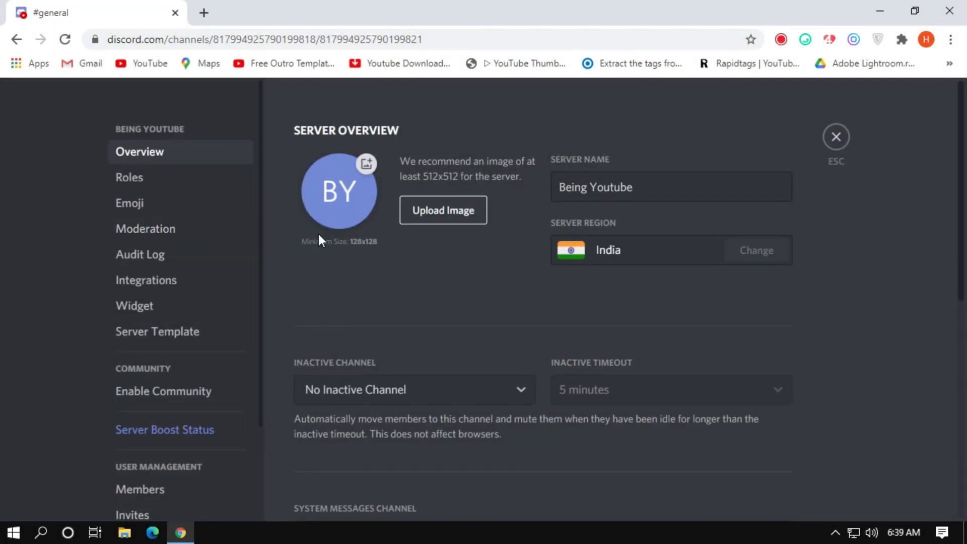
{"action": "left_click", "coordinate": [760, 259]}
{"action": "left_click", "coordinate": [569, 215]}
Set the moderation verification level to Medium and scan media content from all members, keeping the changes.
{"action": "left_click", "coordinate": [161, 230]}
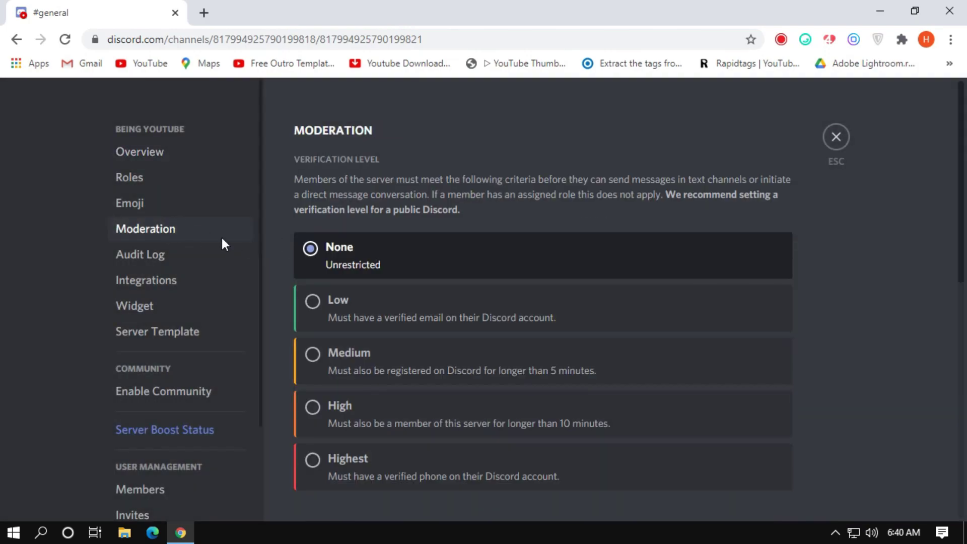
{"action": "left_click", "coordinate": [308, 369]}
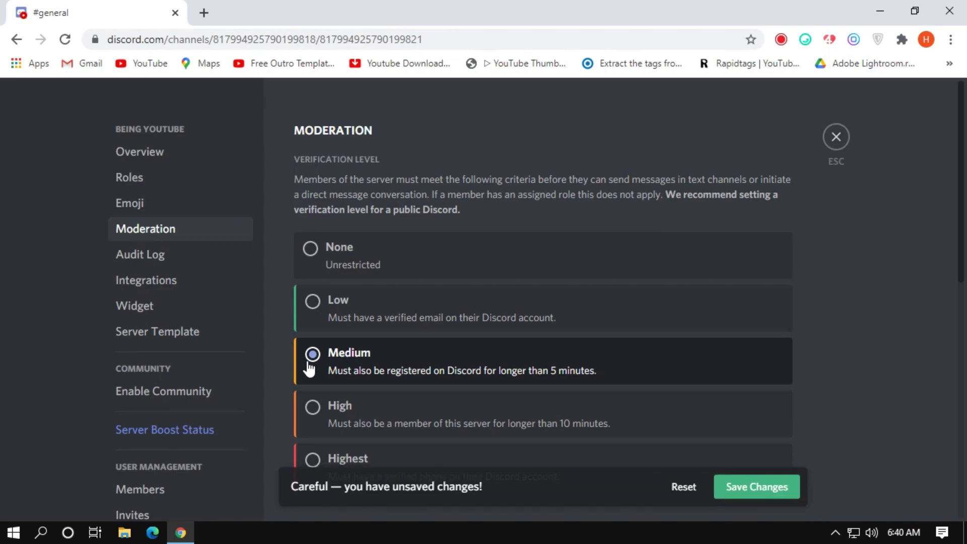
{"action": "scroll", "coordinate": [309, 369], "scroll_direction": "down", "scroll_amount": 10}
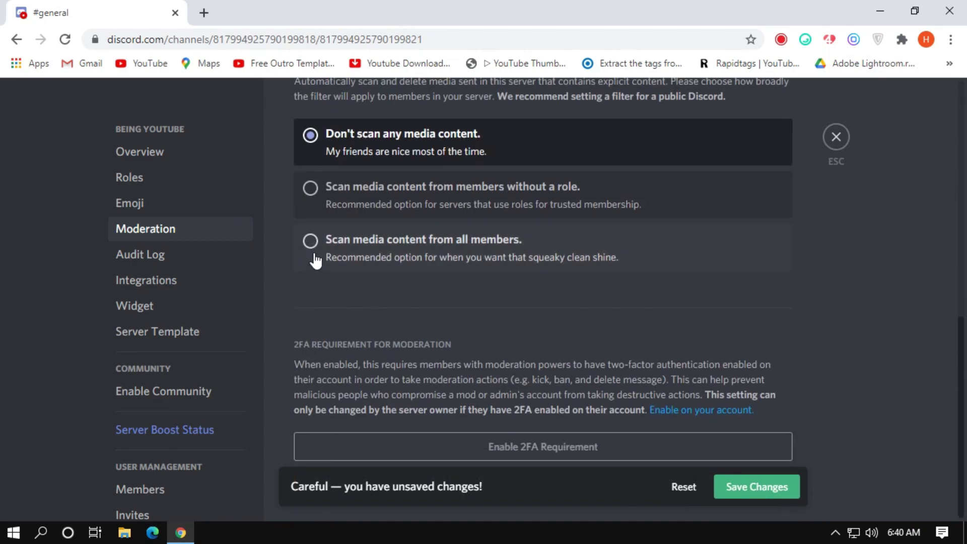
{"action": "left_click", "coordinate": [311, 242]}
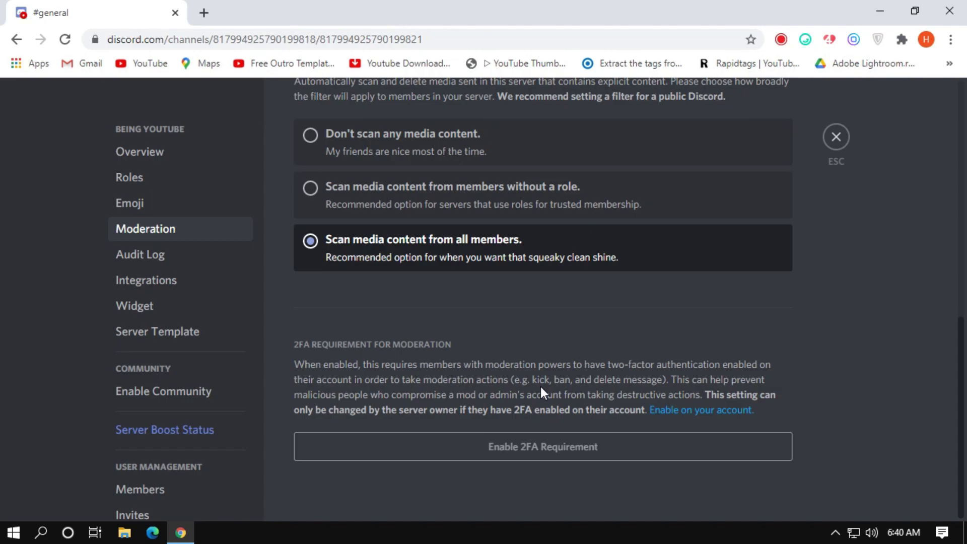
{"action": "left_click", "coordinate": [836, 139]}
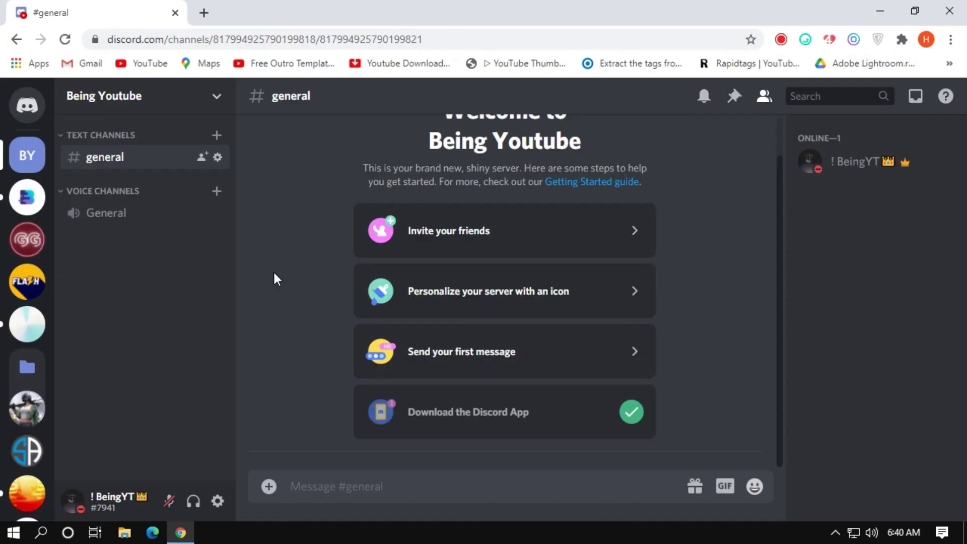
Rename the Text Channels category to IMPORTANT and save it.
{"action": "right_click", "coordinate": [103, 135]}
{"action": "mouse_move", "coordinate": [132, 187]}
{"action": "left_click", "coordinate": [147, 243]}
{"action": "left_click_drag", "start_coordinate": [378, 189], "coordinate": [266, 195]}
{"action": "type", "text": "IMPORTANT"}
{"action": "left_click", "coordinate": [756, 485]}
{"action": "left_click", "coordinate": [836, 137]}
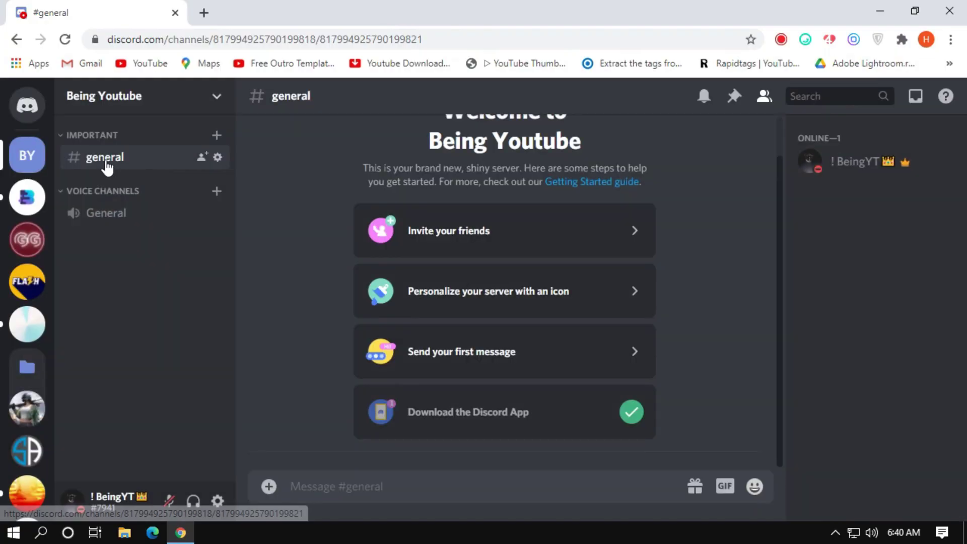
Rename the general text channel to information and save it.
{"action": "right_click", "coordinate": [103, 165]}
{"action": "left_click", "coordinate": [146, 303]}
{"action": "left_click_drag", "start_coordinate": [395, 196], "coordinate": [272, 194]}
{"action": "type", "text": "information"}
{"action": "left_click", "coordinate": [759, 486]}
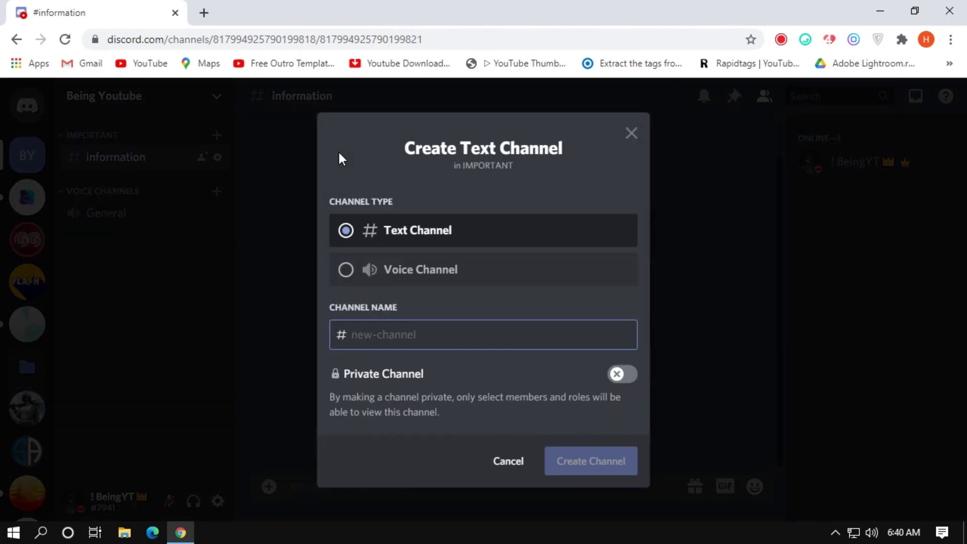
Create the text channels rules and videos in the IMPORTANT category.
{"action": "type", "text": "rules"}
{"action": "left_click", "coordinate": [597, 469]}
{"action": "left_click", "coordinate": [217, 136]}
{"action": "type", "text": "v"}
{"action": "left_click", "coordinate": [601, 469]}
Add three more text channels to the IMPORTANT category: suggestion, tricks and discord-tos.
{"action": "left_click", "coordinate": [216, 136]}
{"action": "type", "text": "suggestion"}
{"action": "key", "text": "Return"}
{"action": "left_click", "coordinate": [217, 136]}
{"action": "type", "text": "tricks"}
{"action": "key", "text": "Return"}
{"action": "left_click", "coordinate": [217, 135]}
{"action": "type", "text": "discord-tos"}
{"action": "key", "text": "Return"}
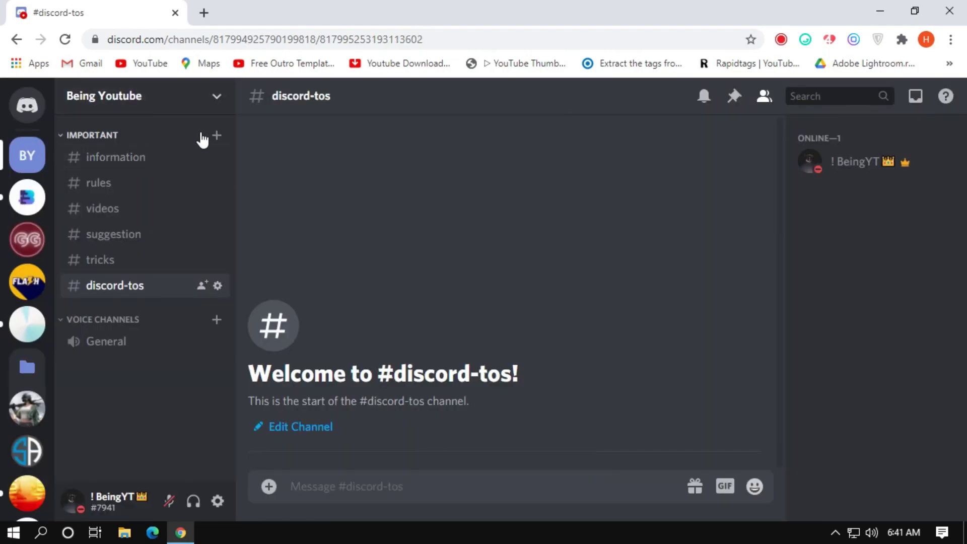
Create a category named MAIN and place it between IMPORTANT and Voice Channels.
{"action": "left_click", "coordinate": [196, 100]}
{"action": "left_click", "coordinate": [111, 244]}
{"action": "type", "text": "MAIN"}
{"action": "left_click", "coordinate": [591, 405]}
{"action": "left_click_drag", "start_coordinate": [119, 377], "coordinate": [110, 308]}
Create the text channels chat, promotion and reaction-roles in the MAIN category.
{"action": "left_click", "coordinate": [216, 319]}
{"action": "type", "text": "chat"}
{"action": "key", "text": "Return"}
{"action": "left_click", "coordinate": [217, 319]}
{"action": "key", "text": "Return"}
{"action": "left_click", "coordinate": [216, 319]}
{"action": "left_click", "coordinate": [574, 466]}
Add the text channels color-roles, apply-for-mod and apply-for-yt to the MAIN category.
{"action": "left_click", "coordinate": [216, 319]}
{"action": "type", "text": "color-roles"}
{"action": "key", "text": "Return"}
{"action": "left_click", "coordinate": [217, 319]}
{"action": "type", "text": "appl"}
{"action": "left_click", "coordinate": [601, 469]}
{"action": "left_click", "coordinate": [216, 319]}
{"action": "type", "text": "apply-for-yt"}
{"action": "key", "text": "Return"}
Create a voice channel named Public 01 in the Voice Channels category.
{"action": "scroll", "coordinate": [151, 403], "scroll_direction": "down", "scroll_amount": 2}
{"action": "left_click", "coordinate": [216, 434]}
{"action": "left_click", "coordinate": [403, 269]}
{"action": "left_click", "coordinate": [403, 344]}
{"action": "type", "text": "Pu"}
{"action": "key", "text": "Return"}
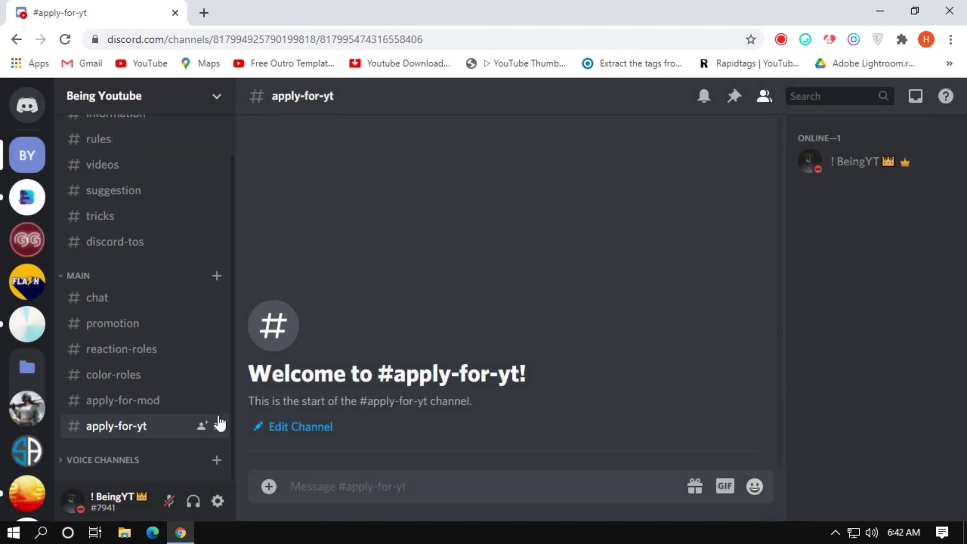
{"action": "left_click", "coordinate": [216, 460]}
{"action": "left_click", "coordinate": [407, 270]}
{"action": "left_click", "coordinate": [584, 457]}
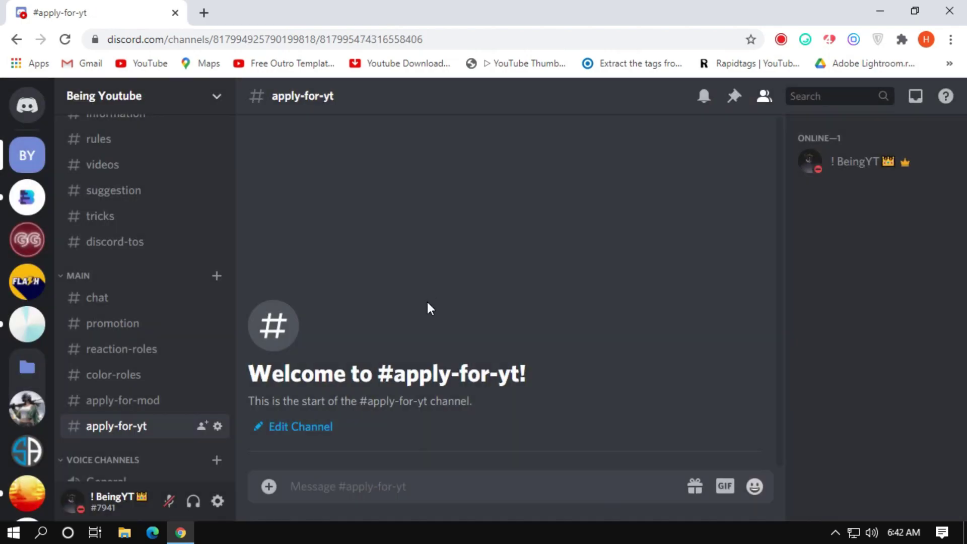
Create a voice channel named Private in the Voice Channels category.
{"action": "scroll", "coordinate": [151, 402], "scroll_direction": "down", "scroll_amount": 2}
{"action": "left_click", "coordinate": [217, 382]}
{"action": "left_click", "coordinate": [584, 459]}
{"action": "right_click", "coordinate": [103, 480]}
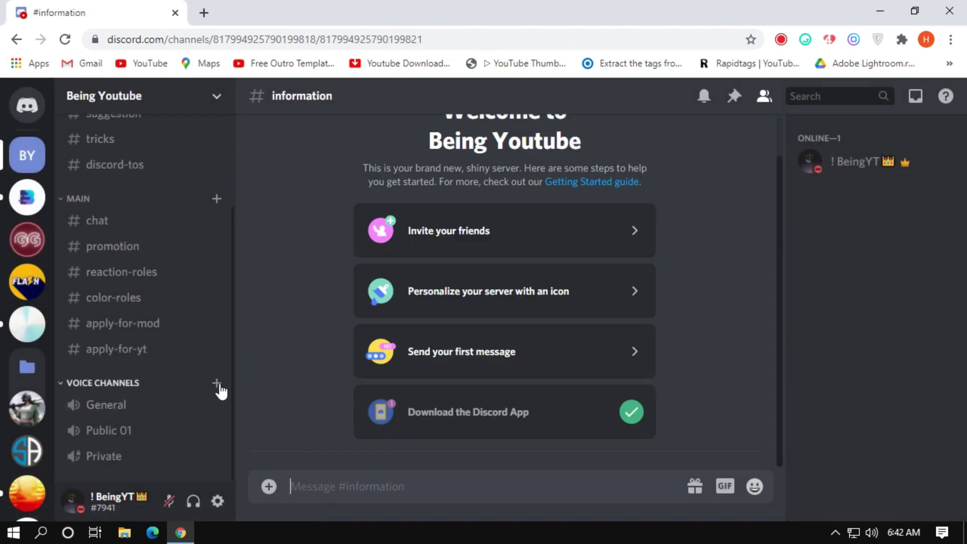
Add the voice channels SQUAD and Duo and a text channel named solo to the Voice Channels category.
{"action": "left_click", "coordinate": [216, 382]}
{"action": "left_click", "coordinate": [403, 270]}
{"action": "key", "text": "Escape"}
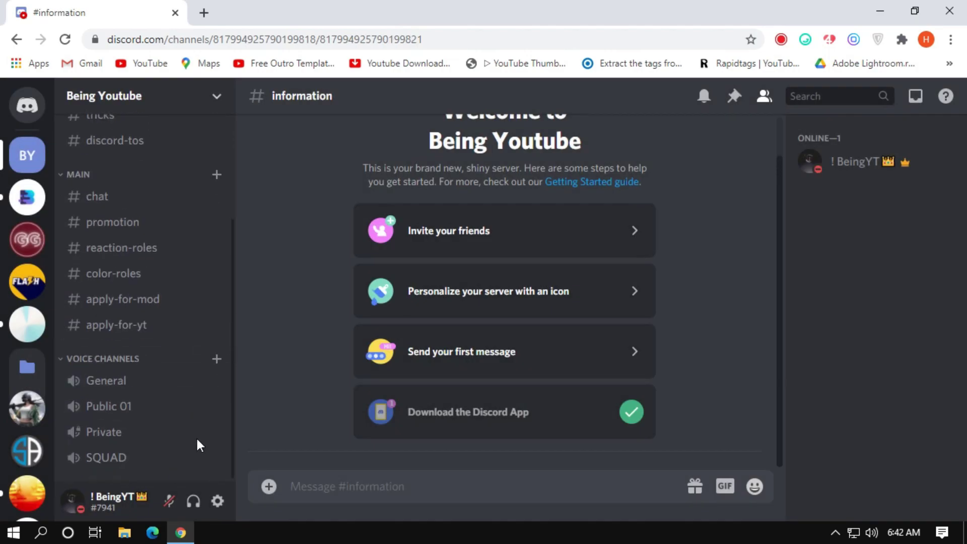
{"action": "left_click", "coordinate": [592, 461]}
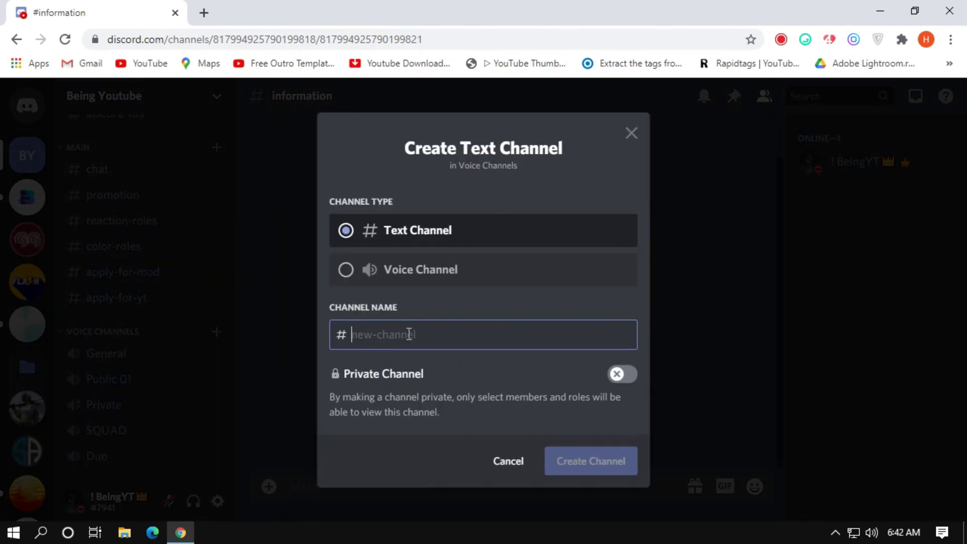
{"action": "left_click", "coordinate": [607, 461]}
{"action": "scroll", "coordinate": [140, 442], "scroll_direction": "up", "scroll_amount": 4}
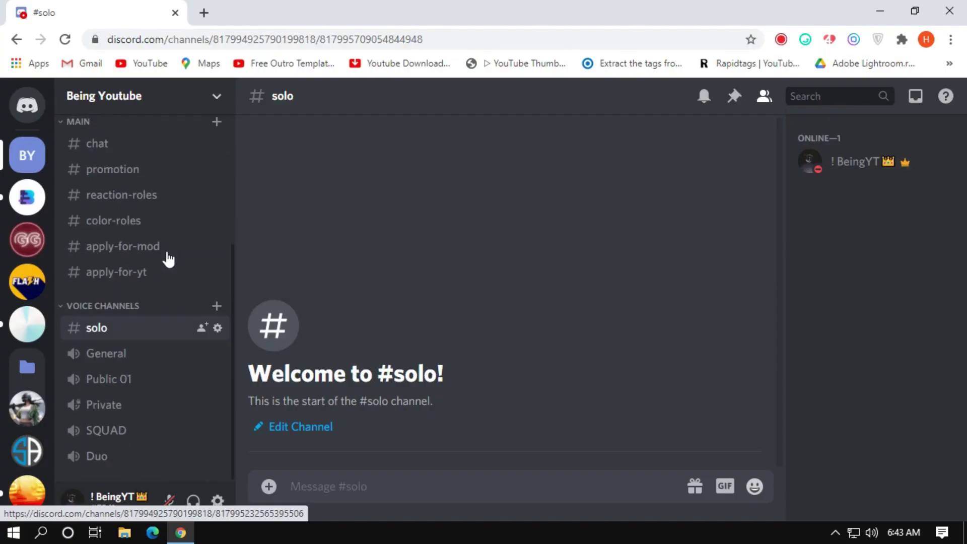
Create a category named EXTRA and move it between MAIN and Voice Channels.
{"action": "left_click", "coordinate": [125, 96]}
{"action": "left_click", "coordinate": [110, 246]}
{"action": "type", "text": "EXTRA"}
{"action": "key", "text": "Return"}
{"action": "left_click_drag", "start_coordinate": [81, 460], "coordinate": [92, 388]}
{"action": "left_click_drag", "start_coordinate": [102, 256], "coordinate": [103, 258]}
Create the text channels youtube-videos, youtube-suggestion and youtube-mods in the EXTRA category.
{"action": "left_click", "coordinate": [216, 275]}
{"action": "type", "text": "youtube-videos"}
{"action": "left_click", "coordinate": [569, 461]}
{"action": "left_click", "coordinate": [217, 275]}
{"action": "type", "text": "yot"}
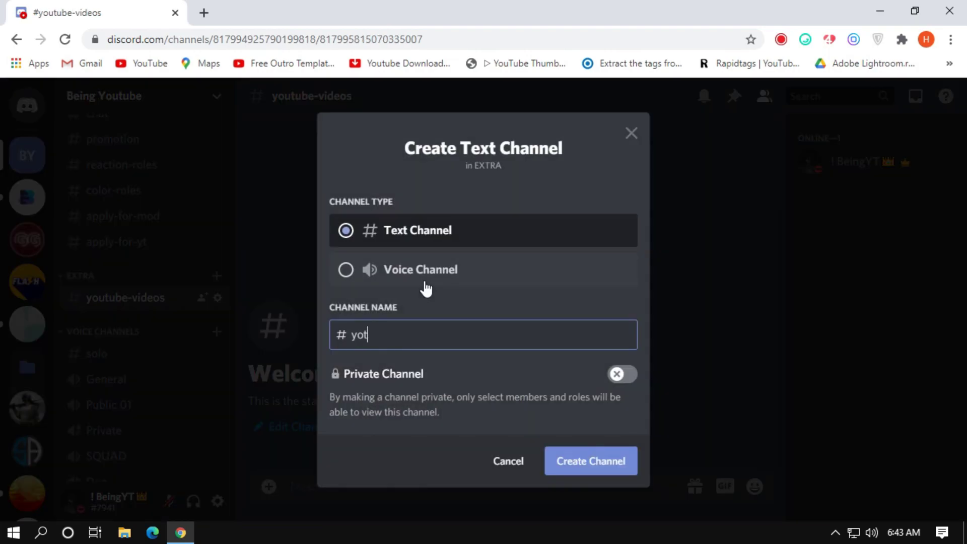
{"action": "type", "text": "tube-suggestion"}
{"action": "left_click", "coordinate": [604, 471]}
{"action": "left_click", "coordinate": [217, 276]}
{"action": "type", "text": "youtube-mods"}
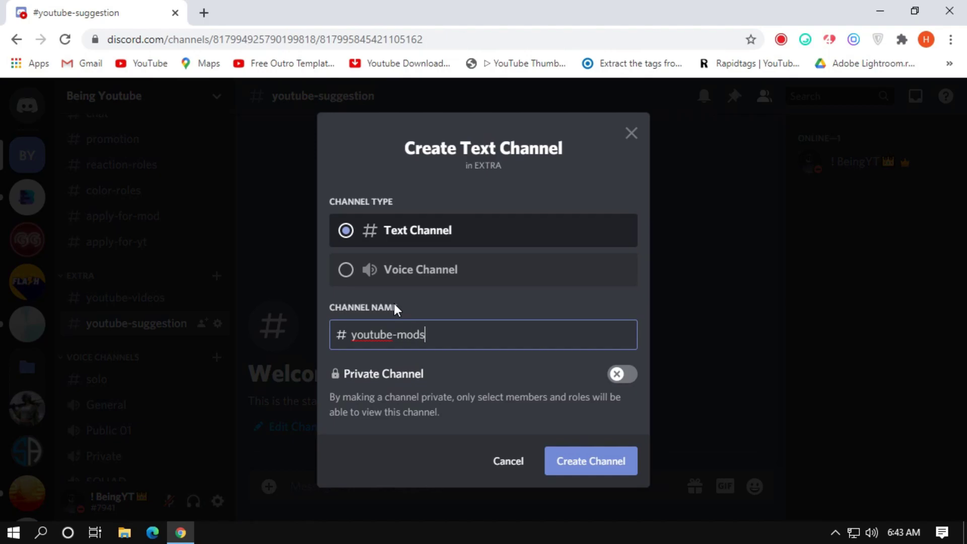
{"action": "left_click", "coordinate": [587, 465]}
Add decorative ▬▬ bars before and after the IMPORTANT category's name.
{"action": "scroll", "coordinate": [164, 320], "scroll_direction": "up", "scroll_amount": 5}
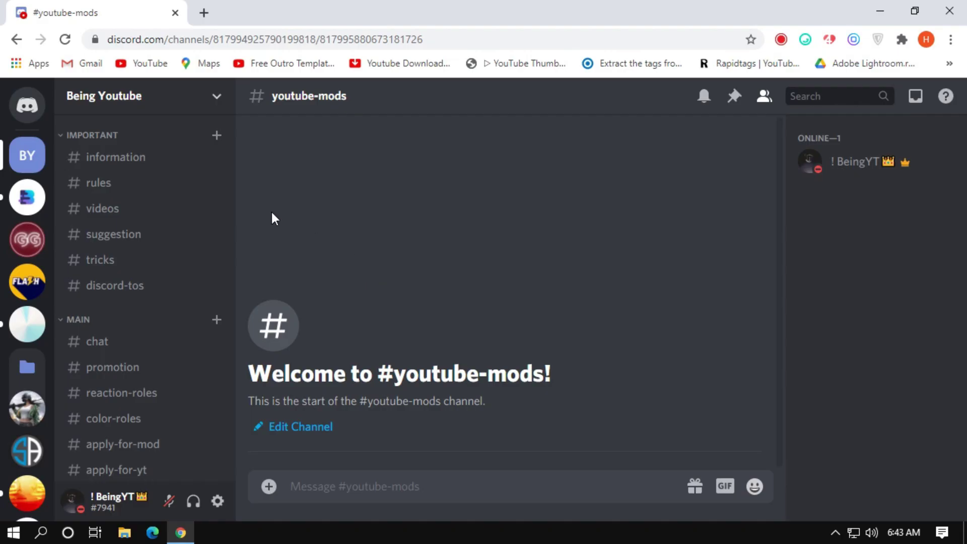
{"action": "right_click", "coordinate": [100, 135]}
{"action": "left_click", "coordinate": [140, 241]}
{"action": "type", "text": "▬▬"}
{"action": "left_click", "coordinate": [304, 187]}
{"action": "type", "text": "▬▬"}
{"action": "key", "text": "Escape"}
Surround the MAIN category's name with the same ▬▬ bars and save it.
{"action": "right_click", "coordinate": [86, 319]}
{"action": "left_click", "coordinate": [139, 423]}
{"action": "key", "text": "ctrl+v"}
{"action": "key", "text": "Home"}
{"action": "key", "text": "ctrl+v"}
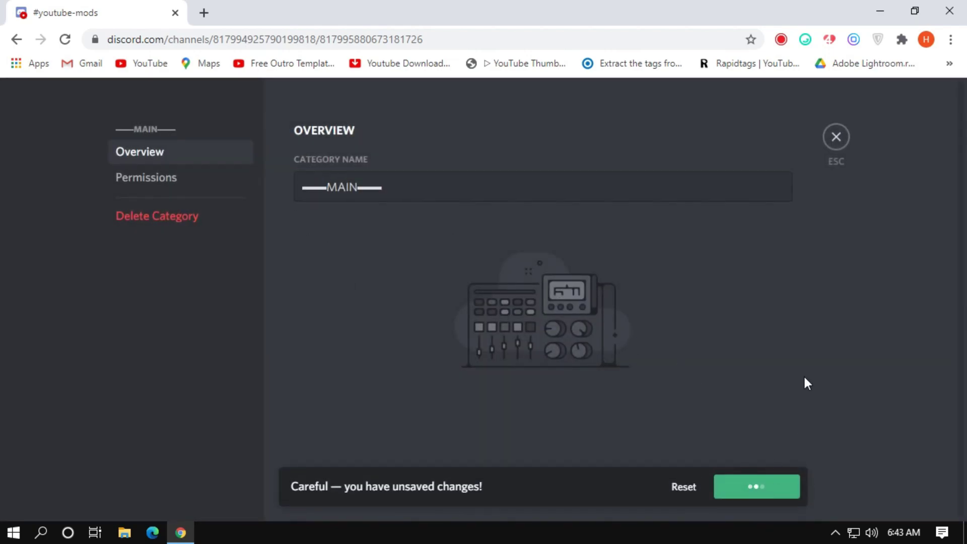
{"action": "left_click", "coordinate": [835, 136]}
Surround the EXTRA category's name with the same ▬▬ bars and save it.
{"action": "scroll", "coordinate": [110, 348], "scroll_direction": "down", "scroll_amount": 2}
{"action": "right_click", "coordinate": [110, 349]}
{"action": "left_click", "coordinate": [162, 453]}
{"action": "key", "text": "ctrl+v"}
{"action": "key", "text": "Home"}
{"action": "key", "text": "ctrl+v"}
{"action": "left_click", "coordinate": [757, 486]}
{"action": "key", "text": "Escape"}
{"action": "right_click", "coordinate": [108, 460]}
{"action": "left_click", "coordinate": [126, 467]}
{"action": "left_click", "coordinate": [505, 350]}
Surround the Voice Channels category's name with ▬▬ bars and save it.
{"action": "right_click", "coordinate": [109, 460]}
{"action": "left_click", "coordinate": [132, 432]}
{"action": "type", "text": "——"}
{"action": "left_click", "coordinate": [755, 486]}
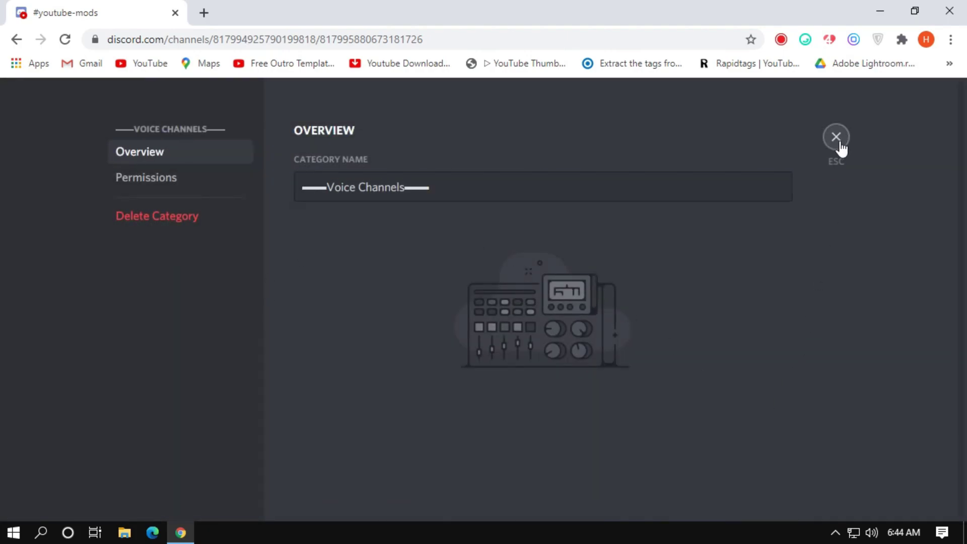
{"action": "left_click", "coordinate": [836, 136]}
Put 『』 brackets before the names of the reaction-roles, youtube-videos, youtube-suggestion and youtube-mods channels.
{"action": "scroll", "coordinate": [144, 418], "scroll_direction": "up", "scroll_amount": 5}
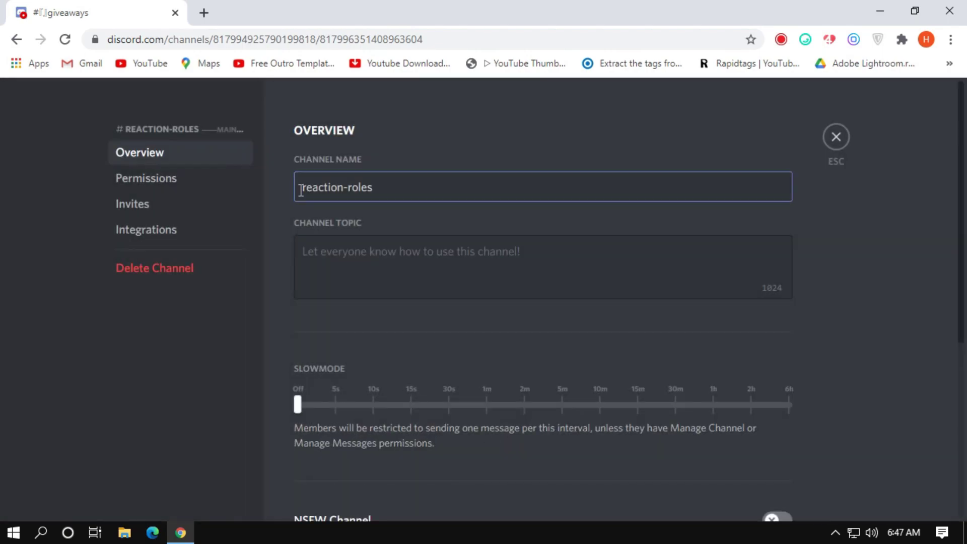
{"action": "type", "text": "⌈⌋"}
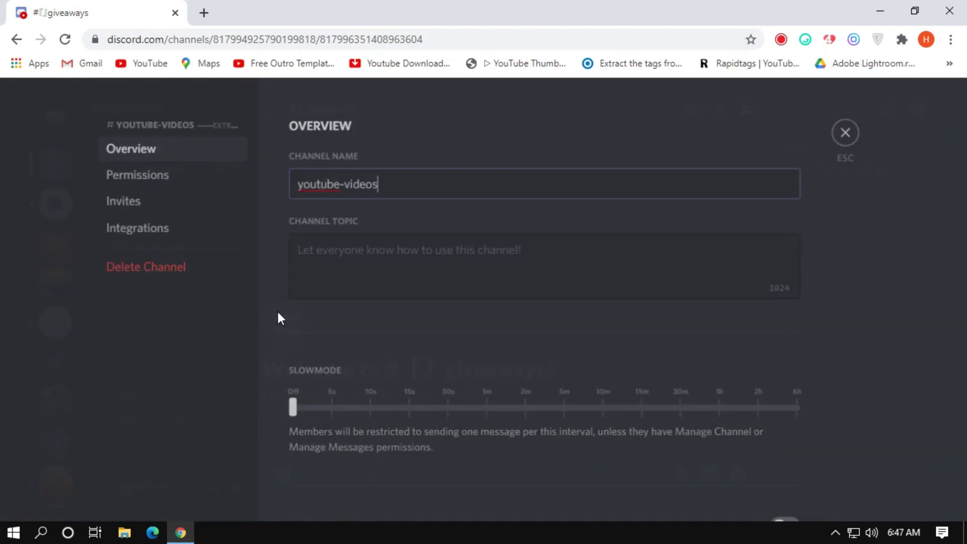
{"action": "type", "text": "⌈⌋"}
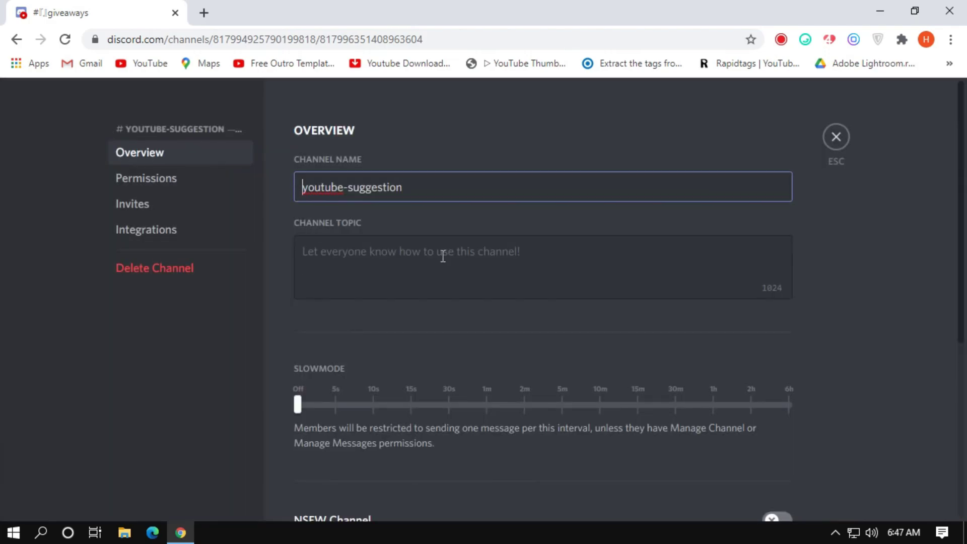
{"action": "type", "text": "⌈⌋"}
{"action": "left_click", "coordinate": [304, 188]}
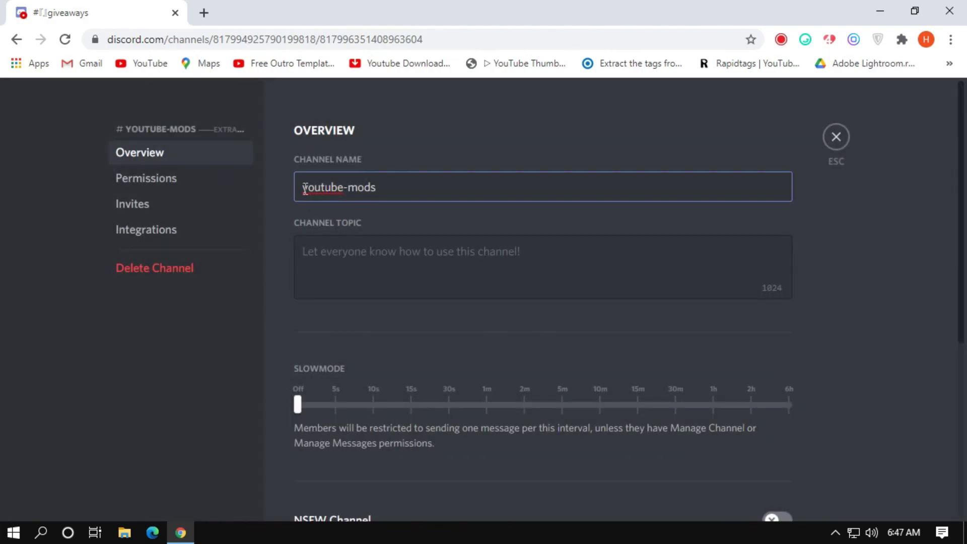
{"action": "left_click", "coordinate": [837, 140]}
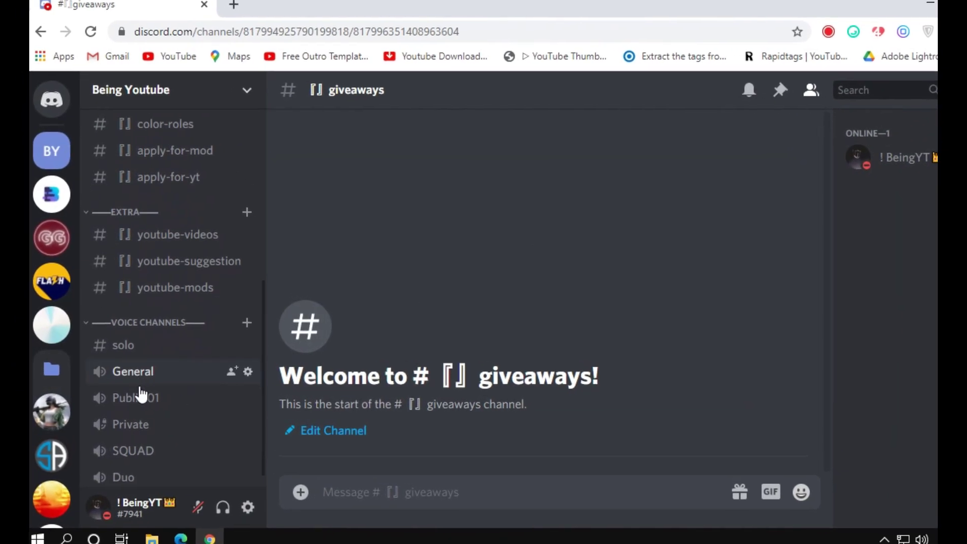
Insert an envelope emoji inside the 『』 brackets of the information channel's name and save it.
{"action": "scroll", "coordinate": [186, 400], "scroll_direction": "up", "scroll_amount": 5}
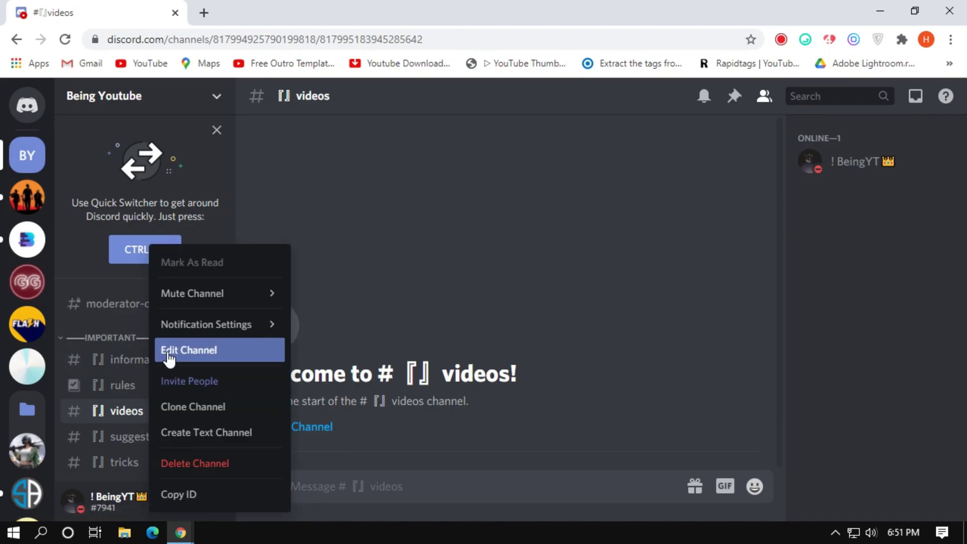
{"action": "left_click", "coordinate": [187, 350]}
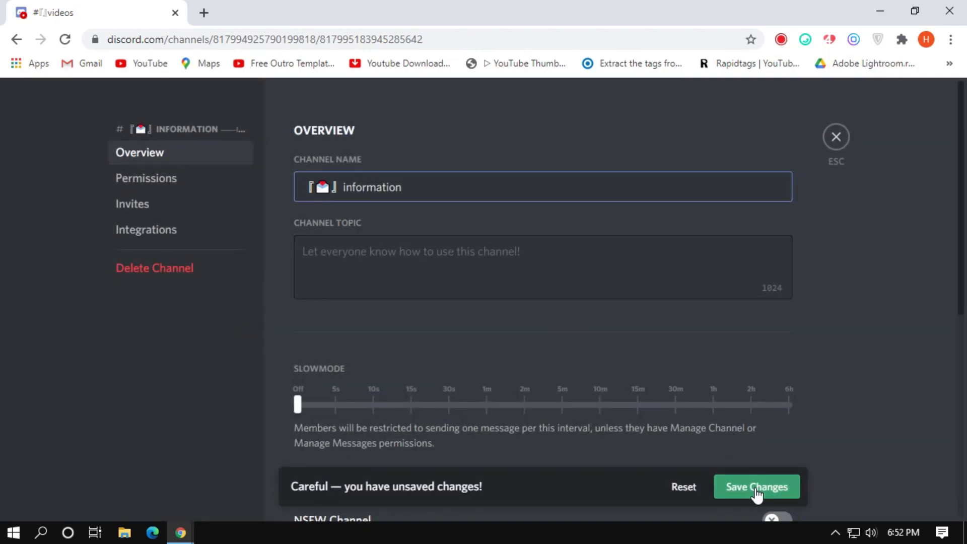
{"action": "left_click", "coordinate": [837, 139]}
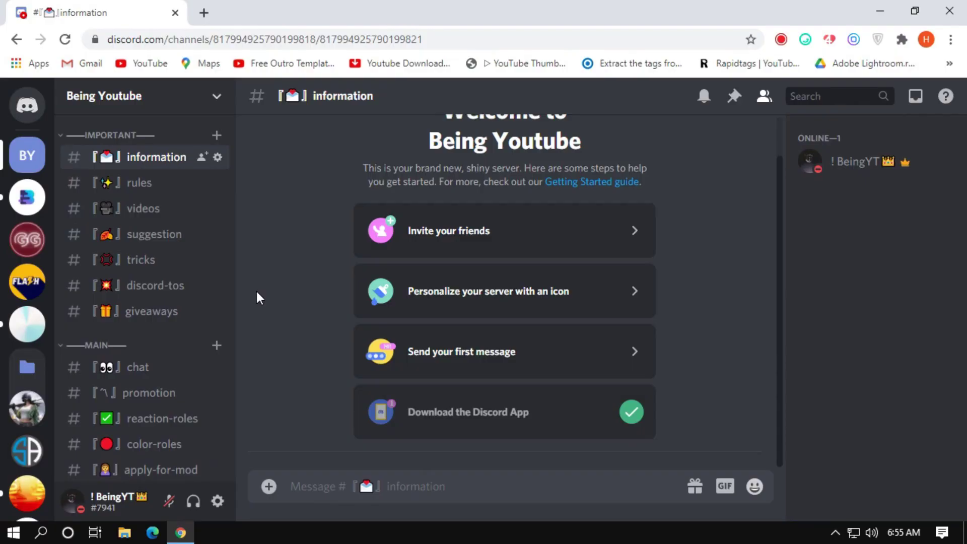
Create a server role named Being with a blue color and display its members separately.
{"action": "left_click", "coordinate": [151, 95]}
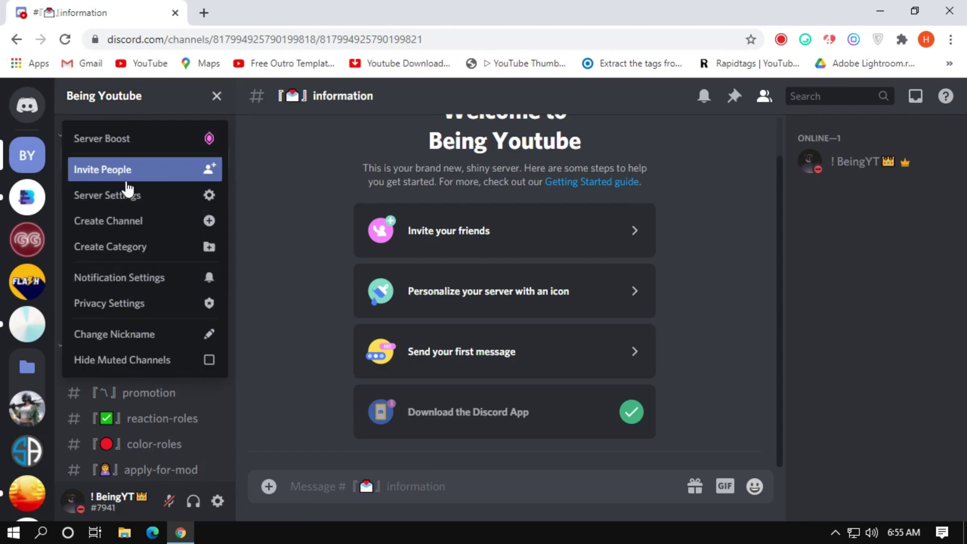
{"action": "left_click", "coordinate": [134, 195]}
{"action": "left_click", "coordinate": [144, 177]}
{"action": "scroll", "coordinate": [355, 324], "scroll_direction": "down", "scroll_amount": 2}
{"action": "left_click", "coordinate": [542, 346]}
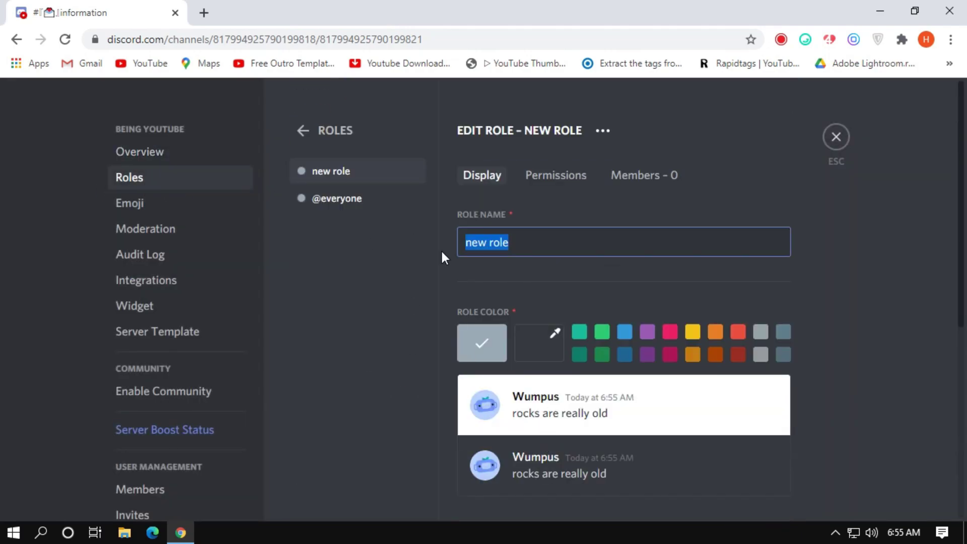
{"action": "key", "text": "BackSpace"}
{"action": "type", "text": "Being"}
{"action": "left_click", "coordinate": [624, 333]}
{"action": "scroll", "coordinate": [443, 327], "scroll_direction": "down", "scroll_amount": 5}
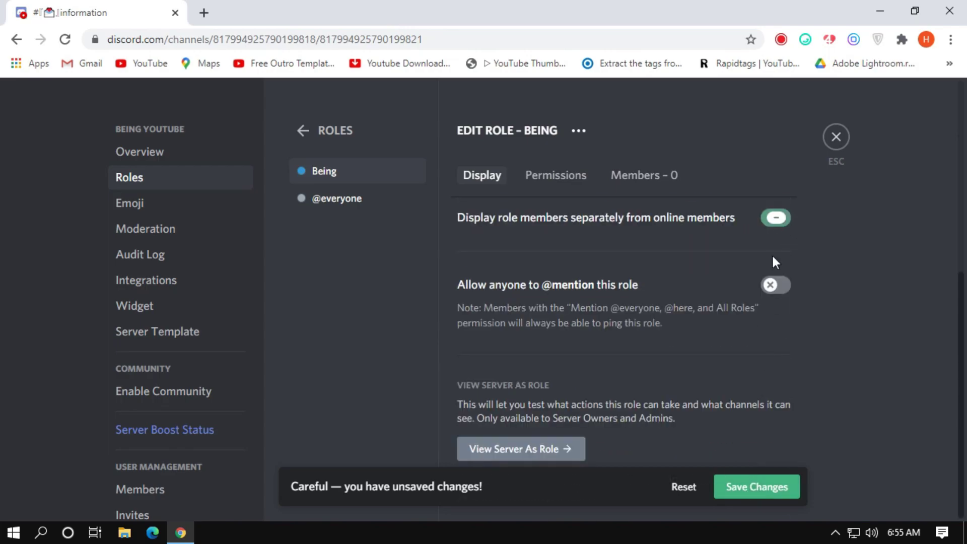
Grant the Being role extra permissions, including Kick Members and Priority Speaker, and save the role.
{"action": "left_click", "coordinate": [557, 176]}
{"action": "scroll", "coordinate": [781, 428], "scroll_direction": "down", "scroll_amount": 10}
{"action": "scroll", "coordinate": [779, 383], "scroll_direction": "down", "scroll_amount": 15}
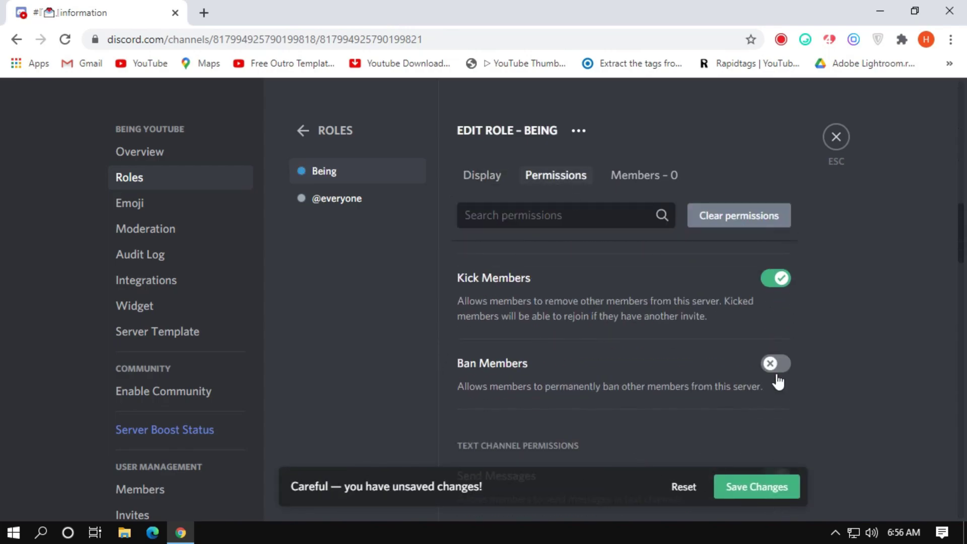
{"action": "scroll", "coordinate": [774, 357], "scroll_direction": "up", "scroll_amount": 3}
{"action": "left_click", "coordinate": [778, 315]}
{"action": "scroll", "coordinate": [778, 352], "scroll_direction": "up", "scroll_amount": 5}
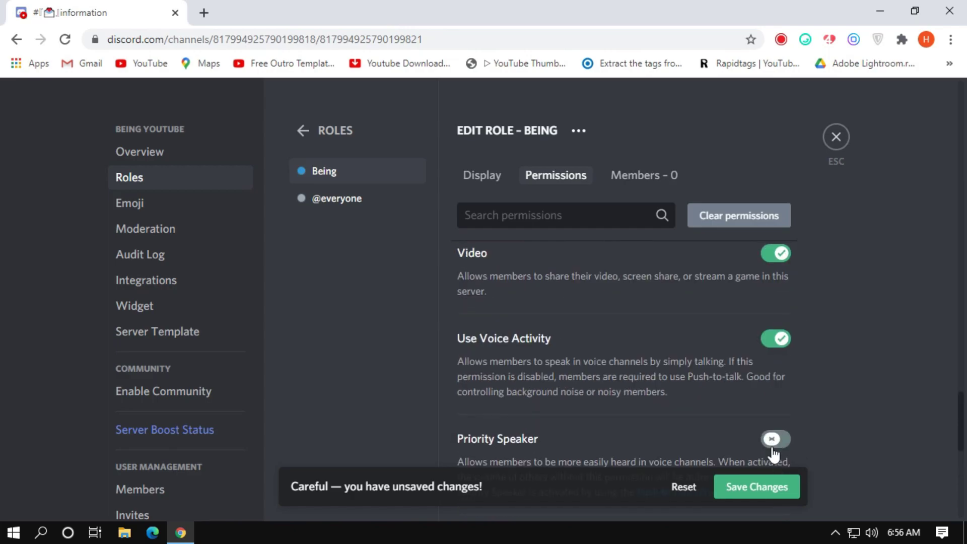
{"action": "left_click", "coordinate": [757, 487]}
Create a second role named Admin with a yellow color and display its members separately.
{"action": "scroll", "coordinate": [775, 423], "scroll_direction": "up", "scroll_amount": 10}
{"action": "left_click", "coordinate": [327, 132]}
{"action": "left_click", "coordinate": [754, 334]}
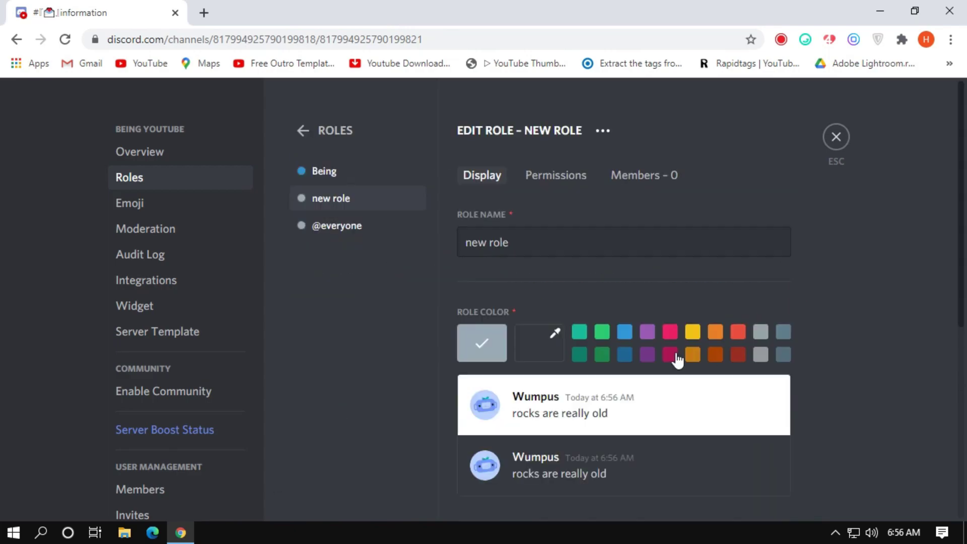
{"action": "type", "text": "Admin"}
{"action": "left_click", "coordinate": [692, 331]}
{"action": "scroll", "coordinate": [794, 270], "scroll_direction": "down", "scroll_amount": 5}
{"action": "left_click", "coordinate": [775, 217]}
Grant the Admin role the Administrator permission and return to the roles list.
{"action": "left_click", "coordinate": [556, 175]}
{"action": "scroll", "coordinate": [633, 315], "scroll_direction": "down", "scroll_amount": 15}
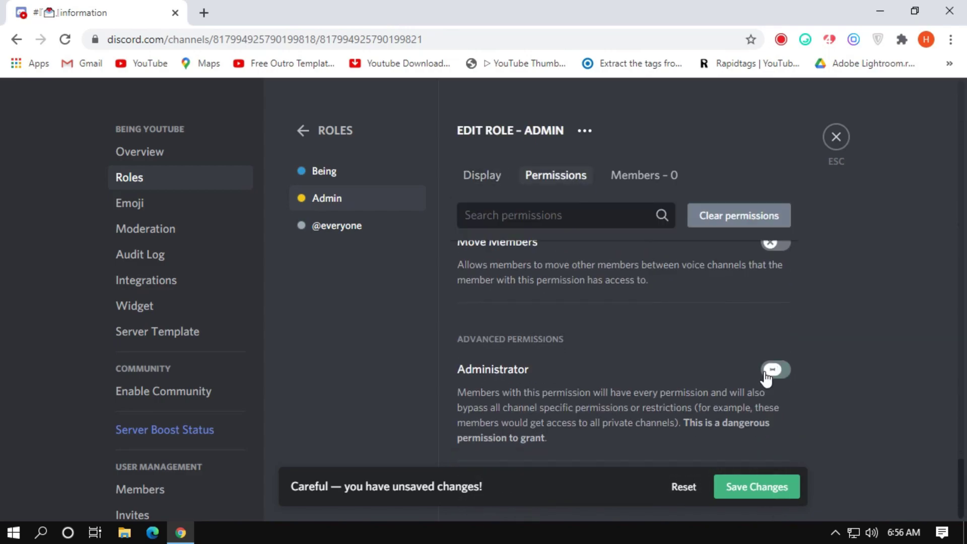
{"action": "left_click", "coordinate": [774, 369]}
{"action": "left_click", "coordinate": [482, 178]}
{"action": "left_click", "coordinate": [333, 130]}
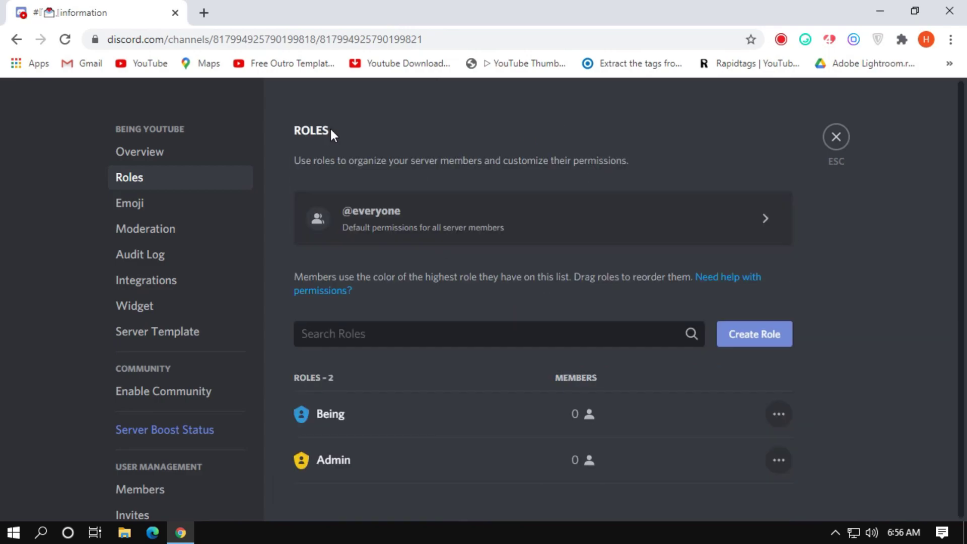
Create a role named Moderator with a pink color.
{"action": "left_click", "coordinate": [755, 334]}
{"action": "type", "text": "Moderator"}
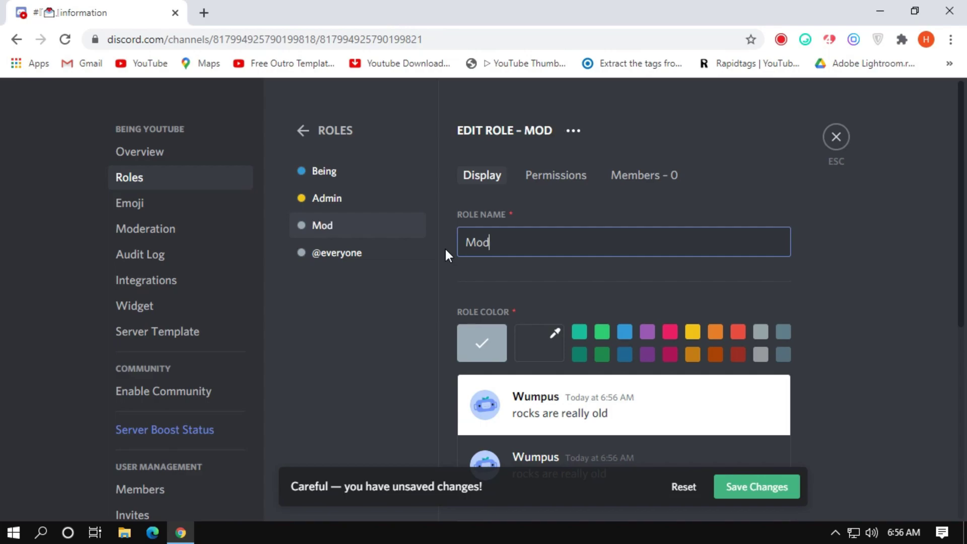
{"action": "left_click", "coordinate": [670, 332]}
{"action": "scroll", "coordinate": [672, 343], "scroll_direction": "down", "scroll_amount": 3}
{"action": "scroll", "coordinate": [671, 342], "scroll_direction": "up", "scroll_amount": 3}
Grant the Moderator role the Administrator permission and save the role.
{"action": "left_click", "coordinate": [556, 176]}
{"action": "scroll", "coordinate": [637, 287], "scroll_direction": "down", "scroll_amount": 20}
{"action": "left_click", "coordinate": [775, 373]}
{"action": "scroll", "coordinate": [705, 356], "scroll_direction": "up", "scroll_amount": 5}
{"action": "left_click", "coordinate": [482, 176]}
{"action": "left_click", "coordinate": [771, 486]}
{"action": "left_click", "coordinate": [332, 131]}
Create a role named Members with a green color and save it.
{"action": "left_click", "coordinate": [755, 334]}
{"action": "left_click_drag", "start_coordinate": [517, 243], "coordinate": [451, 245]}
{"action": "key", "text": "BackSpace"}
{"action": "type", "text": "Members"}
{"action": "left_click", "coordinate": [602, 331]}
{"action": "left_click", "coordinate": [754, 486]}
{"action": "left_click", "coordinate": [303, 131]}
Create a role named Server Booster with the default color and save it.
{"action": "left_click", "coordinate": [768, 338]}
{"action": "left_click_drag", "start_coordinate": [508, 244], "coordinate": [438, 243]}
{"action": "type", "text": "Server Booster"}
{"action": "left_click", "coordinate": [740, 487]}
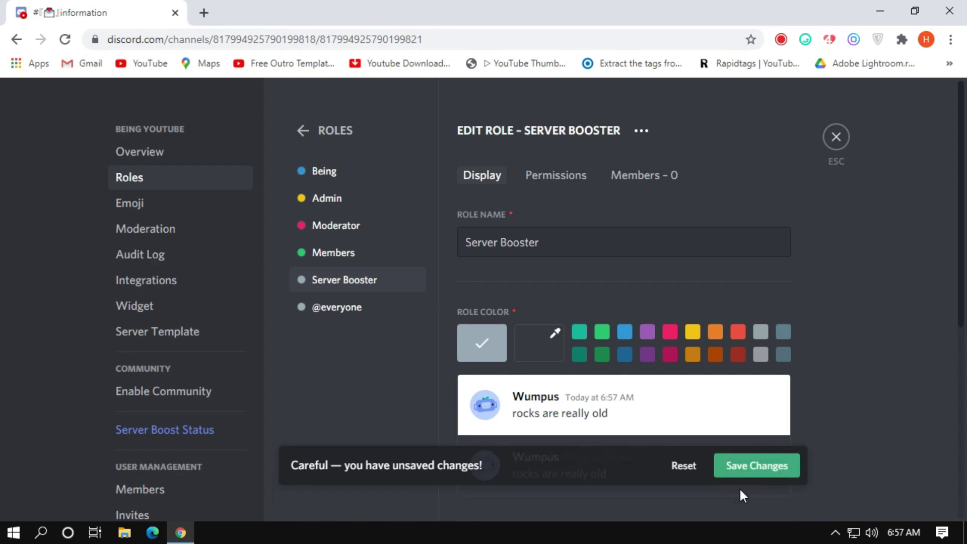
{"action": "left_click", "coordinate": [322, 130]}
Create a role named Friends with a yellow color and save it.
{"action": "left_click", "coordinate": [750, 337]}
{"action": "left_click_drag", "start_coordinate": [508, 244], "coordinate": [425, 240]}
{"action": "key", "text": "BackSpace"}
{"action": "type", "text": "Friends"}
{"action": "left_click", "coordinate": [692, 331]}
{"action": "left_click", "coordinate": [756, 487]}
Move the Members role below Friends in the role order, save the change and leave the server settings.
{"action": "left_click_drag", "start_coordinate": [332, 252], "coordinate": [333, 308]}
{"action": "left_click", "coordinate": [754, 487]}
{"action": "left_click", "coordinate": [836, 141]}
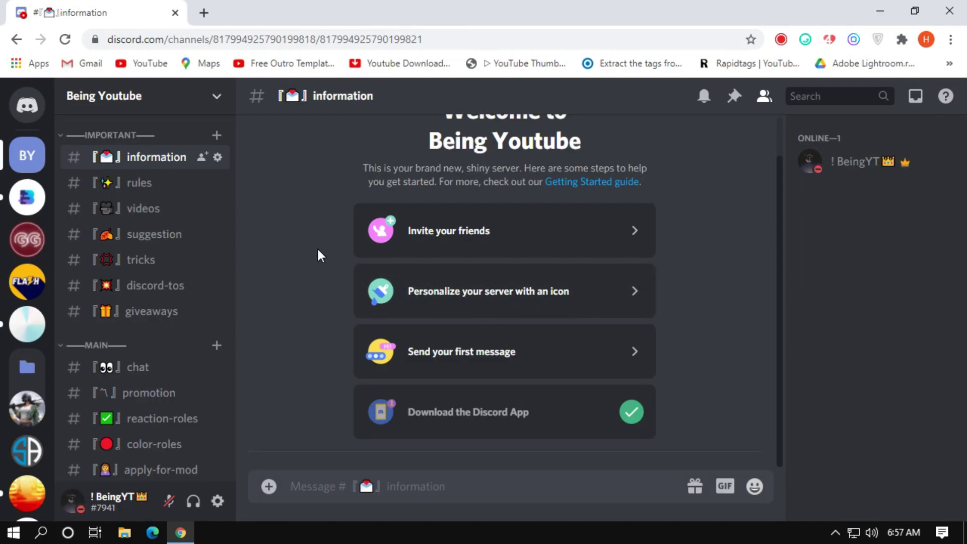
Add the Admin role to the IMPORTANT category's permissions, allow viewing and managing channels, permissions and webhooks, and save.
{"action": "right_click", "coordinate": [108, 142]}
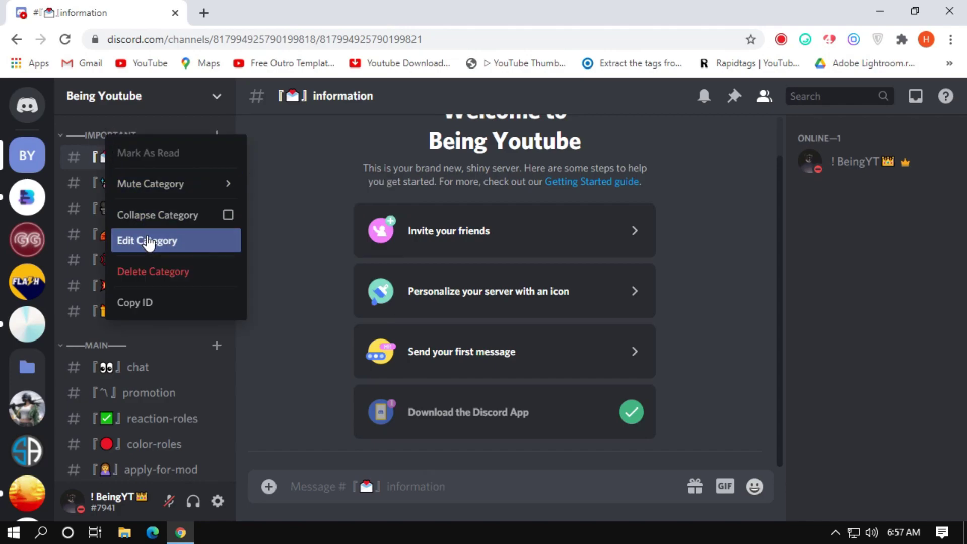
{"action": "left_click", "coordinate": [147, 241]}
{"action": "left_click", "coordinate": [161, 177]}
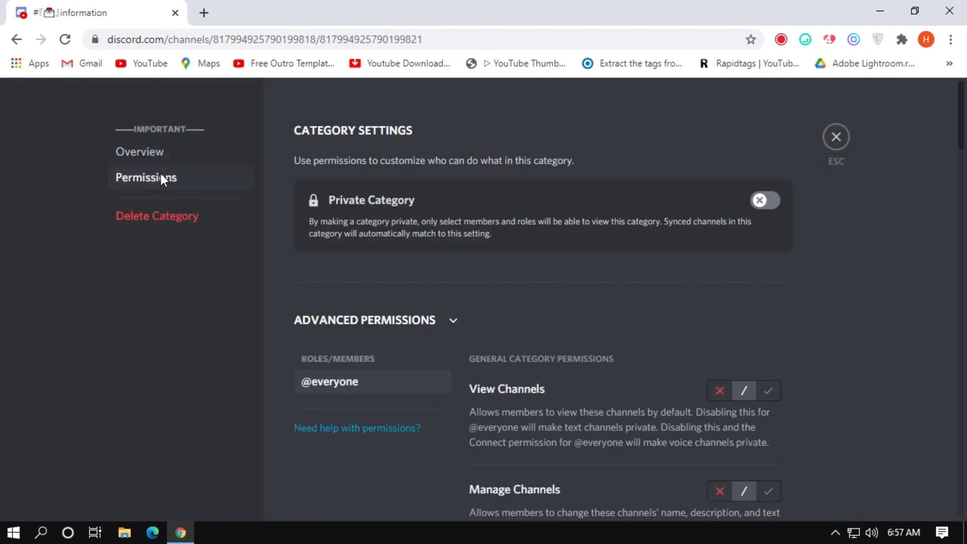
{"action": "left_click", "coordinate": [437, 359]}
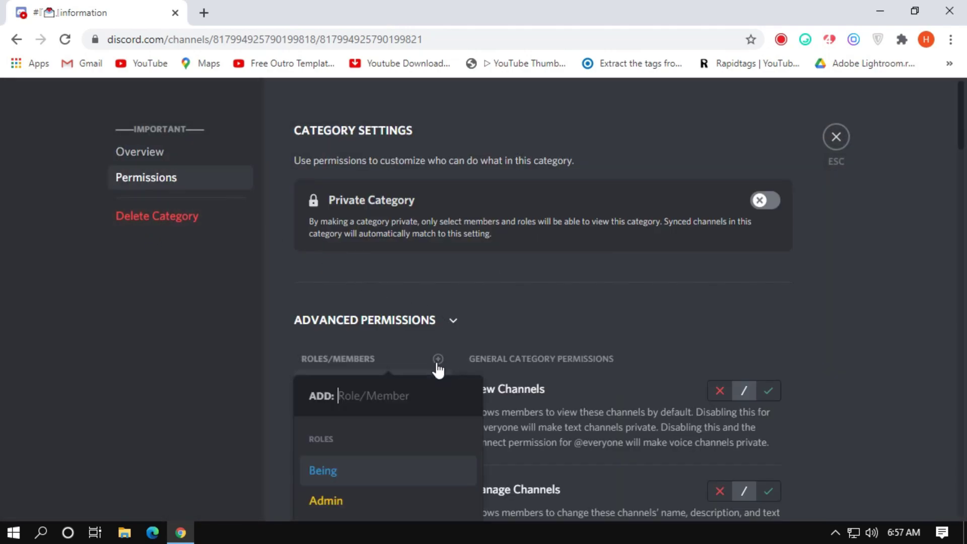
{"action": "left_click", "coordinate": [346, 501]}
{"action": "scroll", "coordinate": [628, 270], "scroll_direction": "down", "scroll_amount": 5}
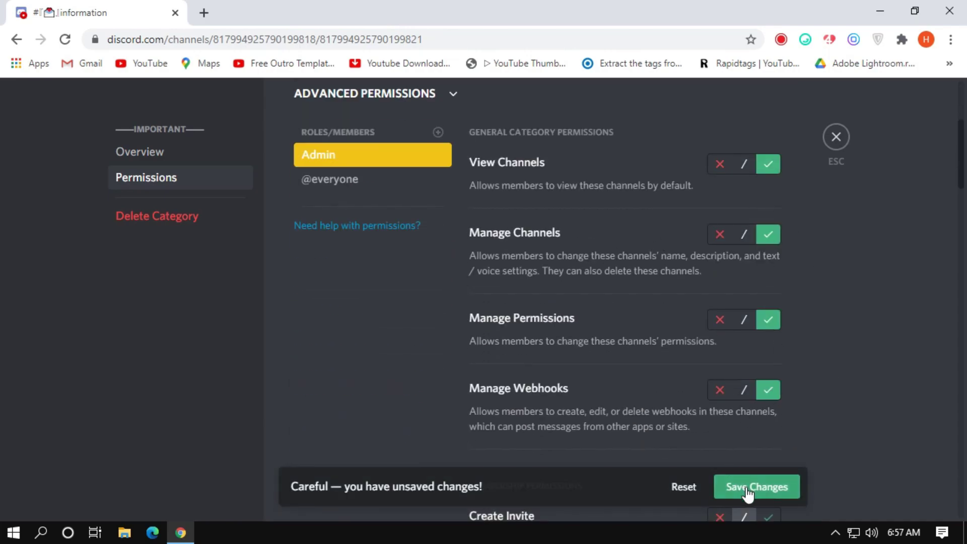
{"action": "left_click", "coordinate": [745, 488]}
Add the Moderator role to the IMPORTANT category and allow its general permissions, including View Channels, Manage Channels and Manage Permissions.
{"action": "left_click", "coordinate": [438, 133]}
{"action": "left_click", "coordinate": [342, 221]}
{"action": "left_click", "coordinate": [767, 164]}
{"action": "scroll", "coordinate": [811, 345], "scroll_direction": "down", "scroll_amount": 5}
{"action": "scroll", "coordinate": [806, 322], "scroll_direction": "up", "scroll_amount": 8}
{"action": "scroll", "coordinate": [443, 191], "scroll_direction": "down", "scroll_amount": 2}
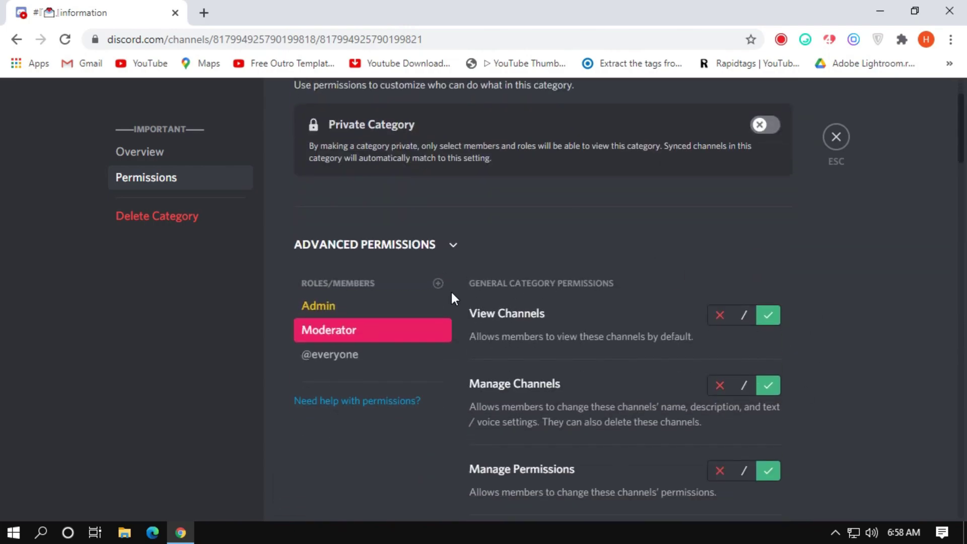
{"action": "left_click", "coordinate": [438, 283]}
{"action": "left_click", "coordinate": [382, 488]}
{"action": "scroll", "coordinate": [826, 317], "scroll_direction": "down", "scroll_amount": 10}
{"action": "left_click", "coordinate": [719, 267]}
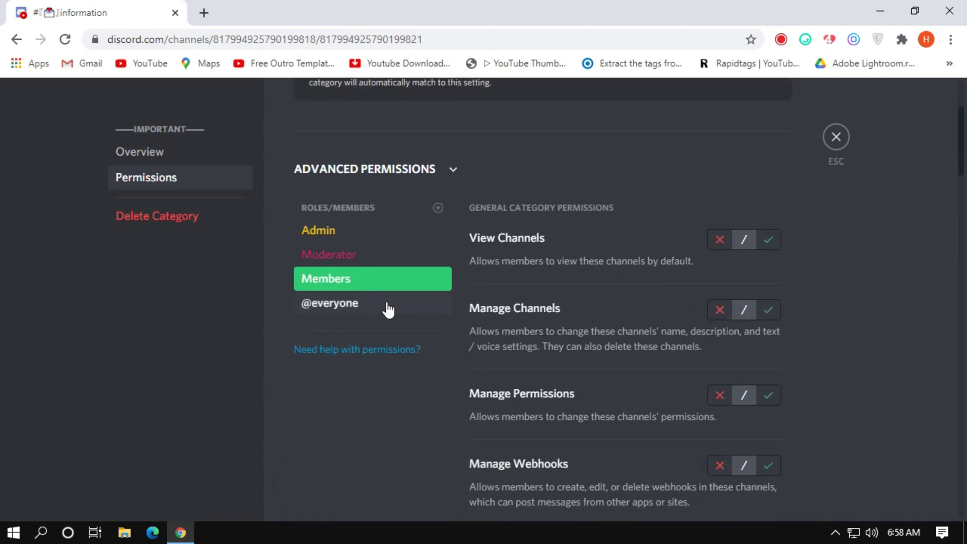
{"action": "scroll", "coordinate": [690, 331], "scroll_direction": "down", "scroll_amount": 7}
{"action": "left_click", "coordinate": [719, 373]}
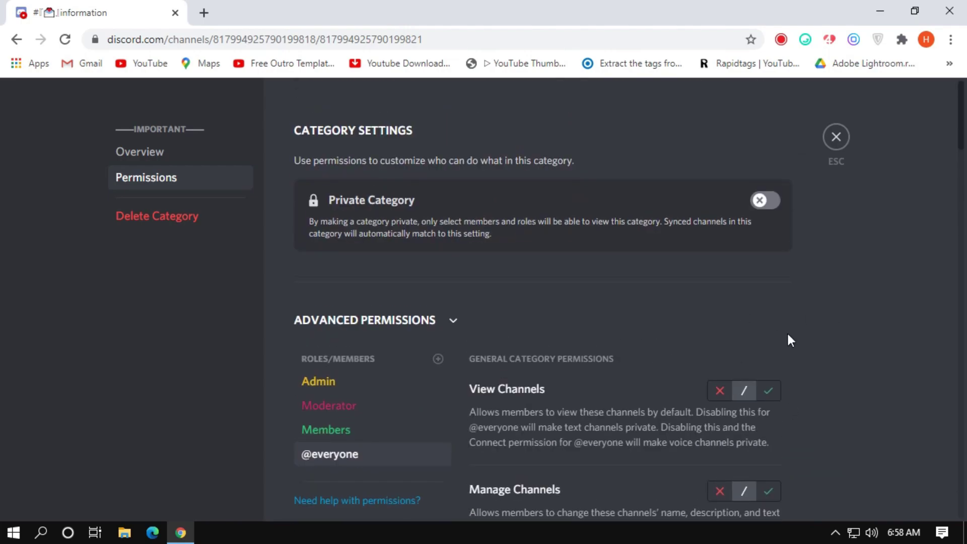
{"action": "key", "text": "Escape"}
{"action": "right_click", "coordinate": [95, 336]}
{"action": "left_click", "coordinate": [141, 431]}
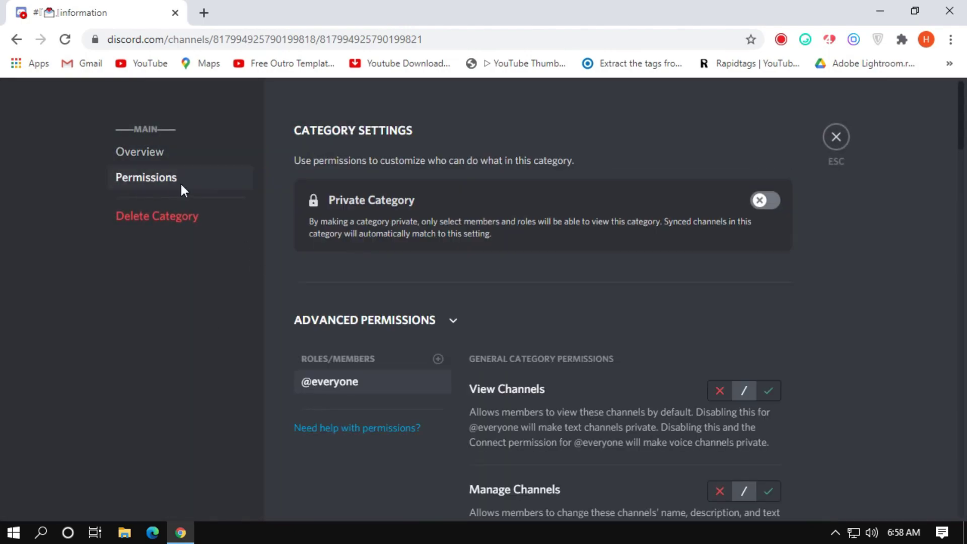
{"action": "scroll", "coordinate": [558, 383], "scroll_direction": "down", "scroll_amount": 9}
{"action": "left_click", "coordinate": [719, 447]}
Add the Admin role to the MAIN category, allow viewing and managing channels, permissions and webhooks, and save.
{"action": "left_click", "coordinate": [437, 209]}
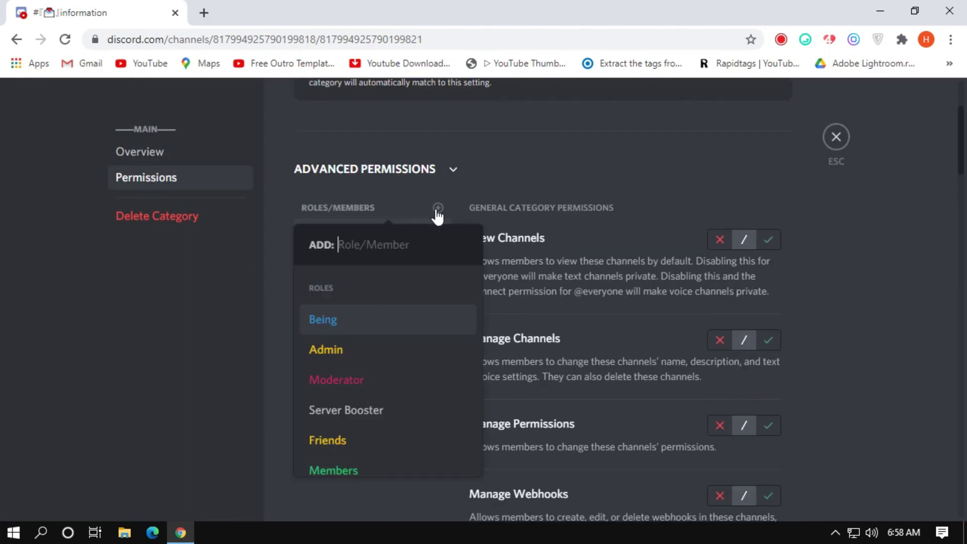
{"action": "left_click", "coordinate": [326, 349]}
{"action": "scroll", "coordinate": [678, 353], "scroll_direction": "down", "scroll_amount": 6}
{"action": "left_click", "coordinate": [719, 417]}
{"action": "scroll", "coordinate": [765, 252], "scroll_direction": "up", "scroll_amount": 4}
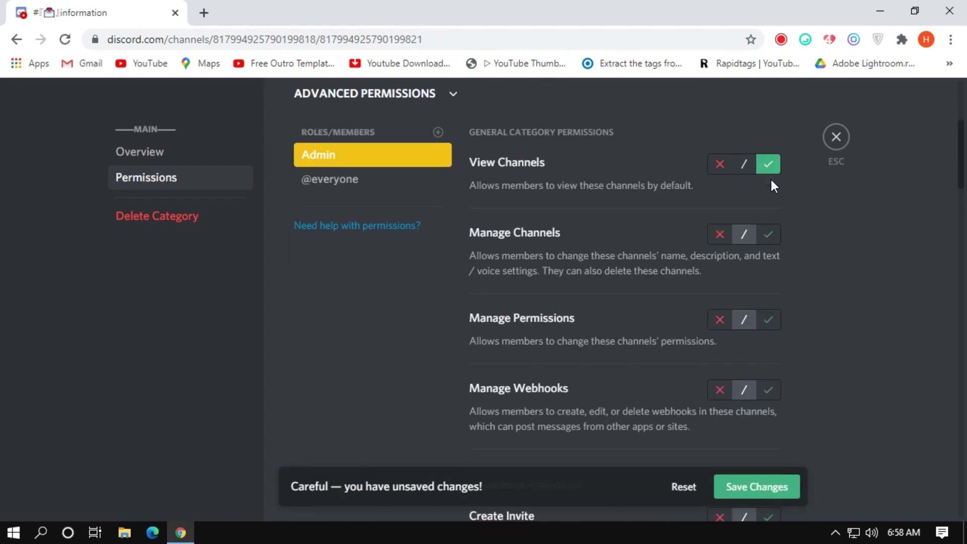
{"action": "left_click", "coordinate": [763, 482]}
Add the Moderator role to the MAIN category, allow its general permissions, including Manage Channels, Manage Permissions and Manage Webhooks, and close the category settings.
{"action": "left_click", "coordinate": [437, 132]}
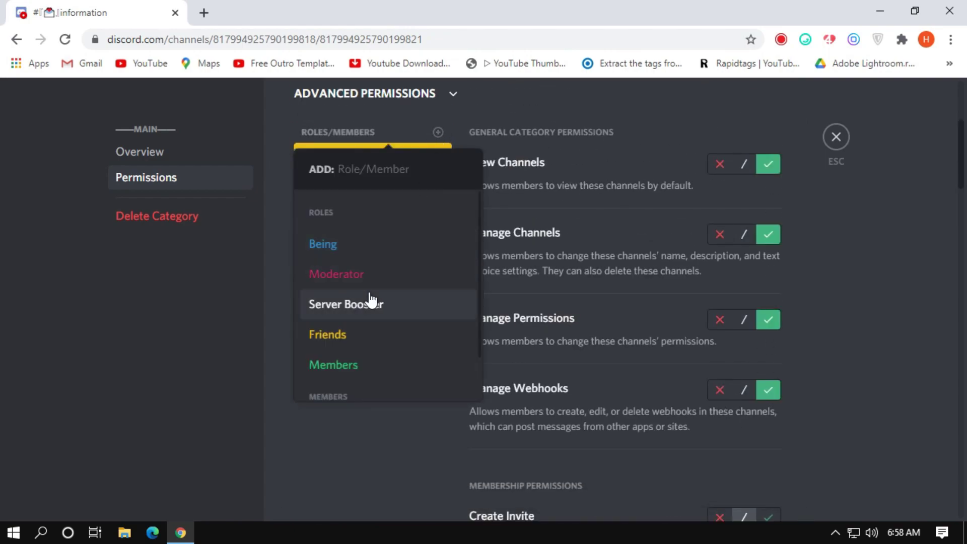
{"action": "left_click", "coordinate": [373, 275]}
{"action": "left_click", "coordinate": [768, 389]}
{"action": "left_click", "coordinate": [768, 319]}
{"action": "left_click", "coordinate": [768, 234]}
{"action": "scroll", "coordinate": [825, 321], "scroll_direction": "down", "scroll_amount": 20}
{"action": "scroll", "coordinate": [825, 321], "scroll_direction": "up", "scroll_amount": 18}
{"action": "scroll", "coordinate": [825, 321], "scroll_direction": "up", "scroll_amount": 12}
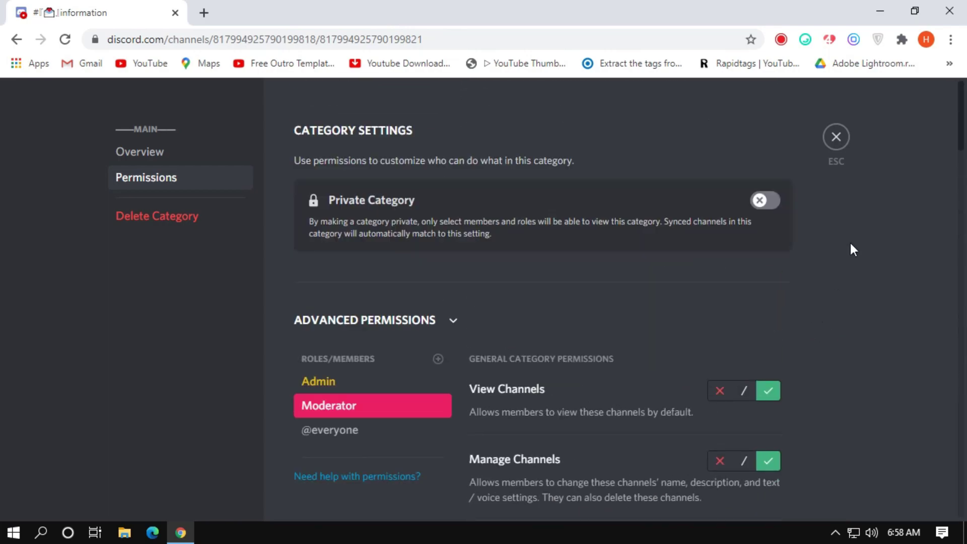
{"action": "left_click", "coordinate": [836, 137]}
Start converting Being Youtube to a Community server, using the existing rules channel for guidelines and having a new community updates channel created.
{"action": "scroll", "coordinate": [160, 379], "scroll_direction": "down", "scroll_amount": 3}
{"action": "scroll", "coordinate": [148, 350], "scroll_direction": "up", "scroll_amount": 3}
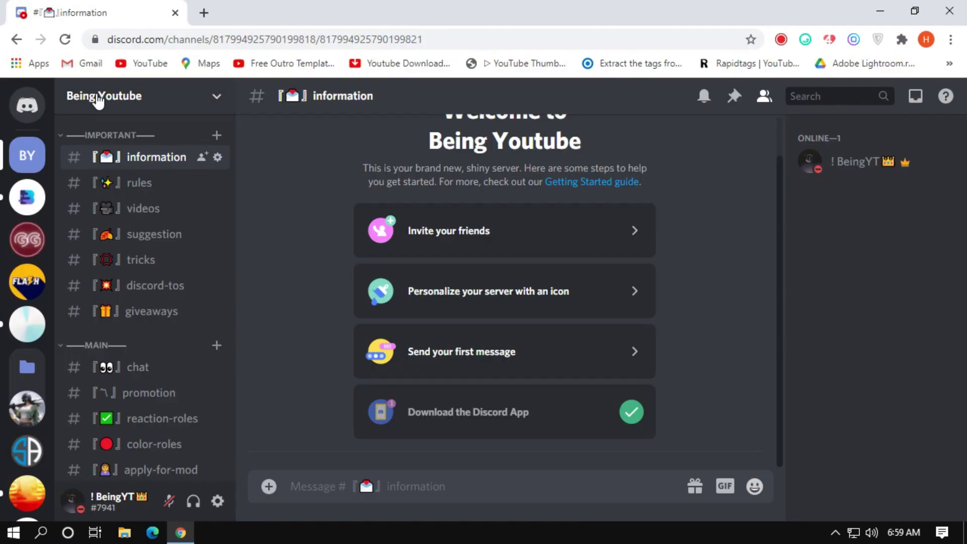
{"action": "left_click", "coordinate": [98, 101]}
{"action": "left_click", "coordinate": [83, 197]}
{"action": "left_click", "coordinate": [183, 392]}
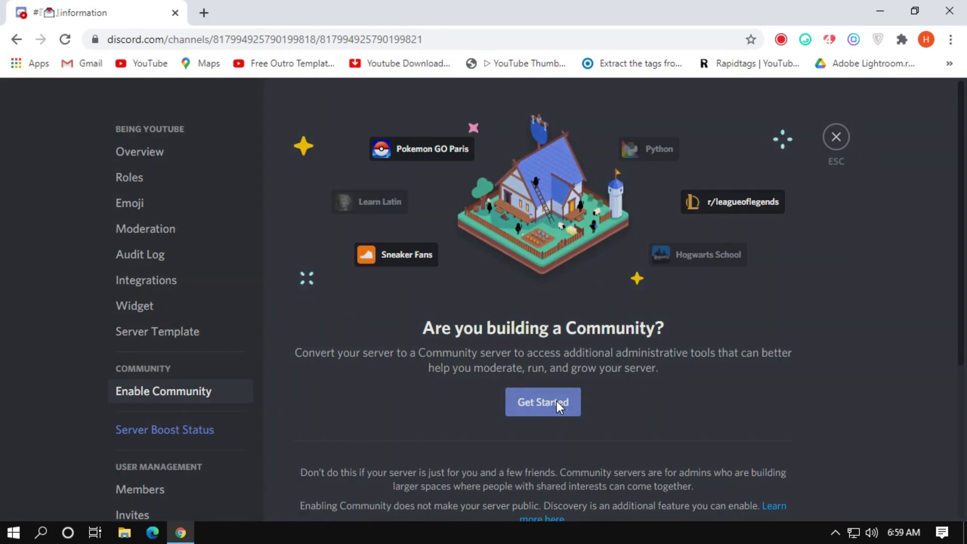
{"action": "left_click", "coordinate": [557, 401]}
{"action": "left_click", "coordinate": [684, 468]}
{"action": "left_click", "coordinate": [538, 265]}
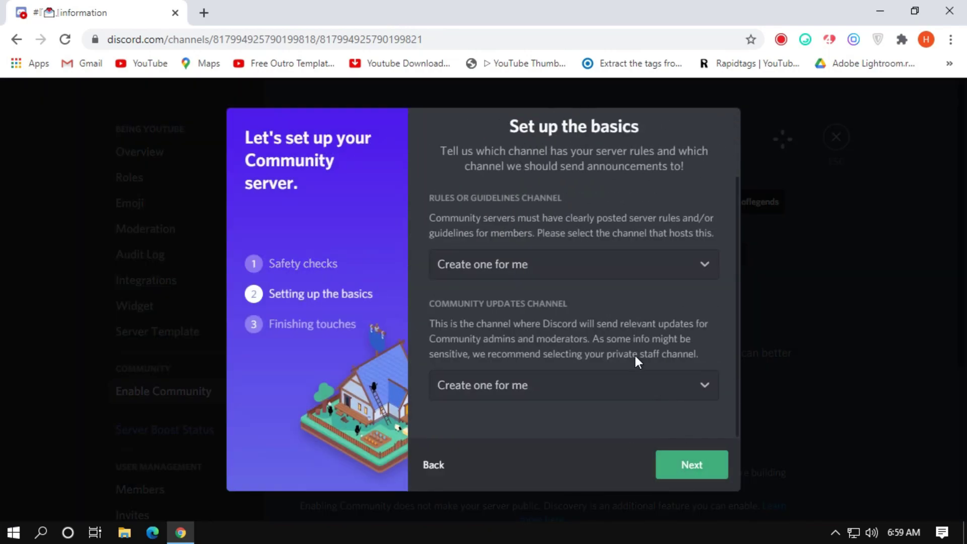
{"action": "left_click", "coordinate": [509, 355]}
{"action": "left_click", "coordinate": [682, 462]}
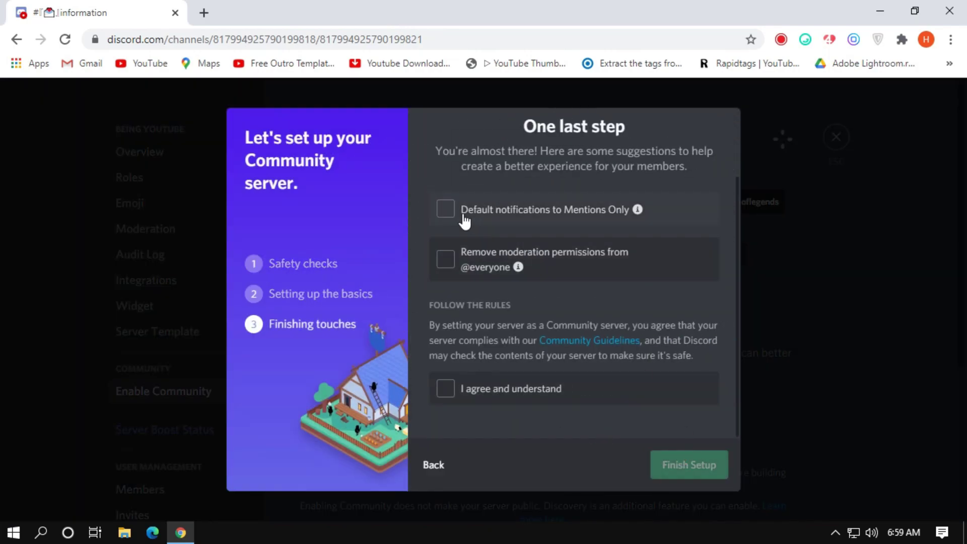
{"action": "left_click", "coordinate": [444, 209]}
{"action": "left_click", "coordinate": [444, 257]}
{"action": "left_click", "coordinate": [445, 388]}
{"action": "left_click", "coordinate": [676, 462]}
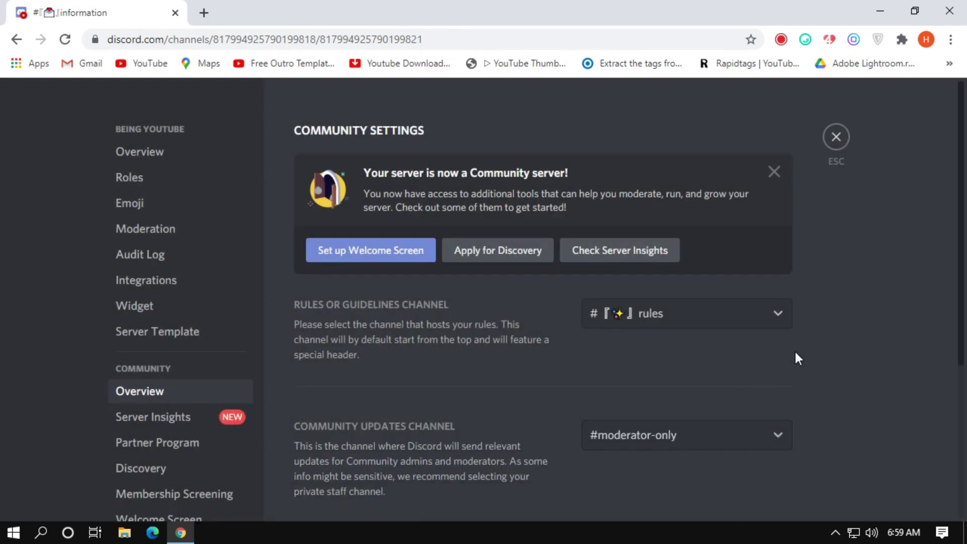
Set up Membership Screening with the description "Hey thank you for joining Being Youtube server. i hope you will enjoy here !!!".
{"action": "scroll", "coordinate": [654, 362], "scroll_direction": "down", "scroll_amount": 3}
{"action": "scroll", "coordinate": [215, 422], "scroll_direction": "down", "scroll_amount": 2}
{"action": "left_click", "coordinate": [170, 423]}
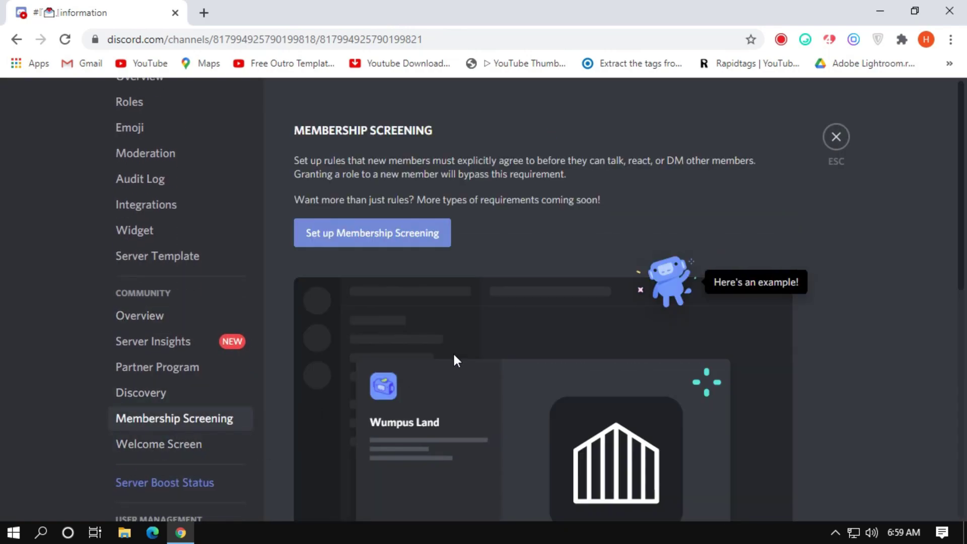
{"action": "scroll", "coordinate": [672, 333], "scroll_direction": "down", "scroll_amount": 8}
{"action": "scroll", "coordinate": [660, 328], "scroll_direction": "up", "scroll_amount": 8}
{"action": "left_click", "coordinate": [310, 236]}
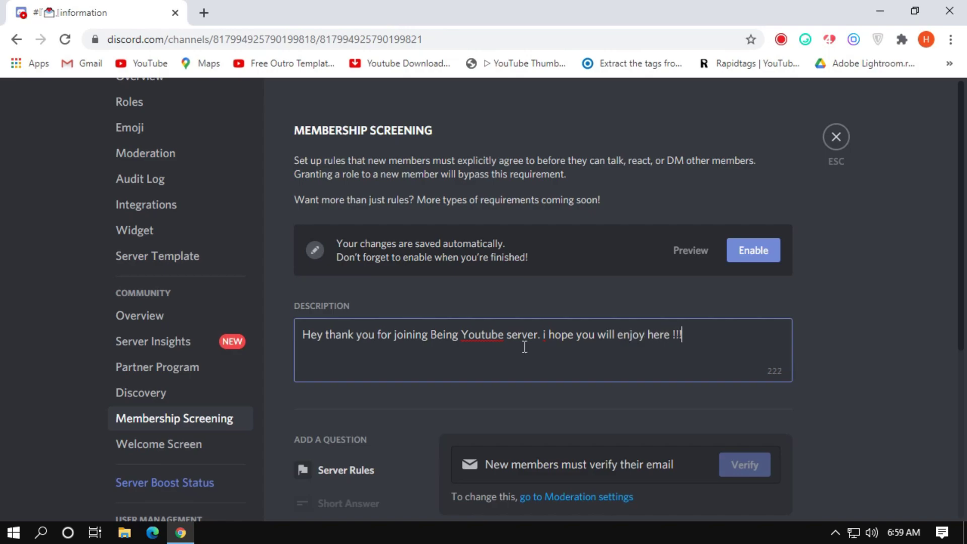
Add the four example server rules on respect, spam or self-promotion, NSFW content and keeping things safe, and save them.
{"action": "scroll", "coordinate": [524, 346], "scroll_direction": "down", "scroll_amount": 5}
{"action": "left_click", "coordinate": [607, 429]}
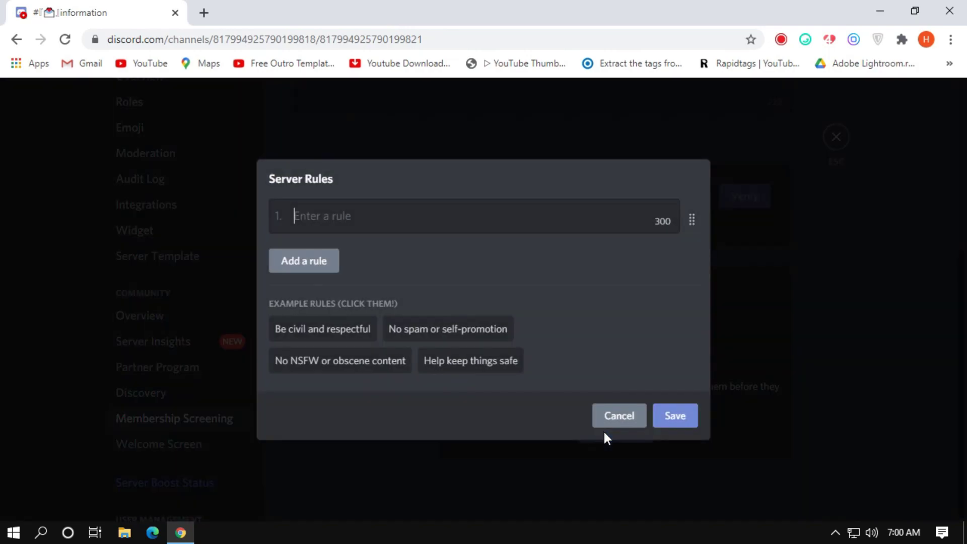
{"action": "left_click", "coordinate": [296, 324]}
{"action": "left_click", "coordinate": [414, 339]}
{"action": "left_click", "coordinate": [308, 415]}
{"action": "scroll", "coordinate": [458, 439], "scroll_direction": "down", "scroll_amount": 2}
{"action": "left_click", "coordinate": [464, 418]}
{"action": "scroll", "coordinate": [526, 362], "scroll_direction": "up", "scroll_amount": 2}
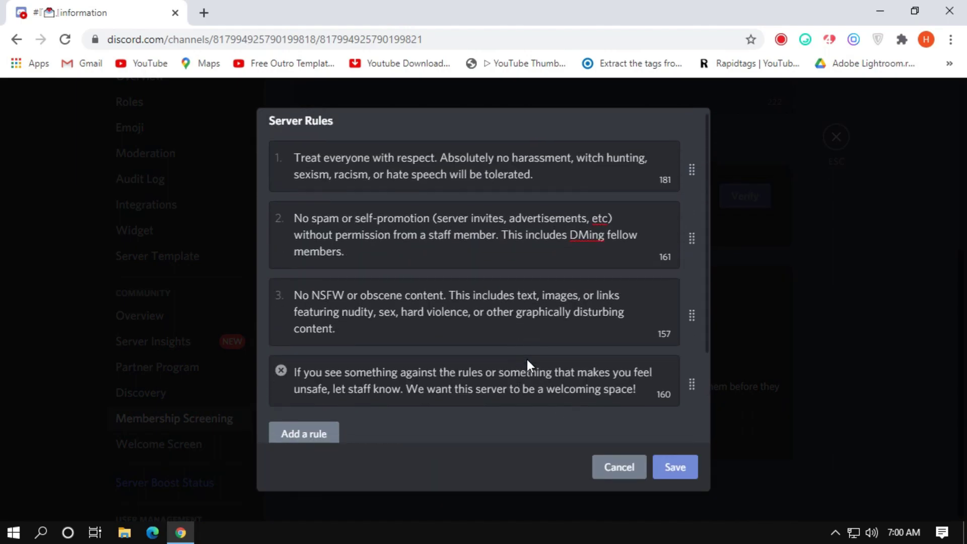
{"action": "left_click", "coordinate": [674, 466]}
Enable Membership Screening for new members and close the server settings.
{"action": "scroll", "coordinate": [415, 374], "scroll_direction": "down", "scroll_amount": 3}
{"action": "scroll", "coordinate": [415, 373], "scroll_direction": "up", "scroll_amount": 8}
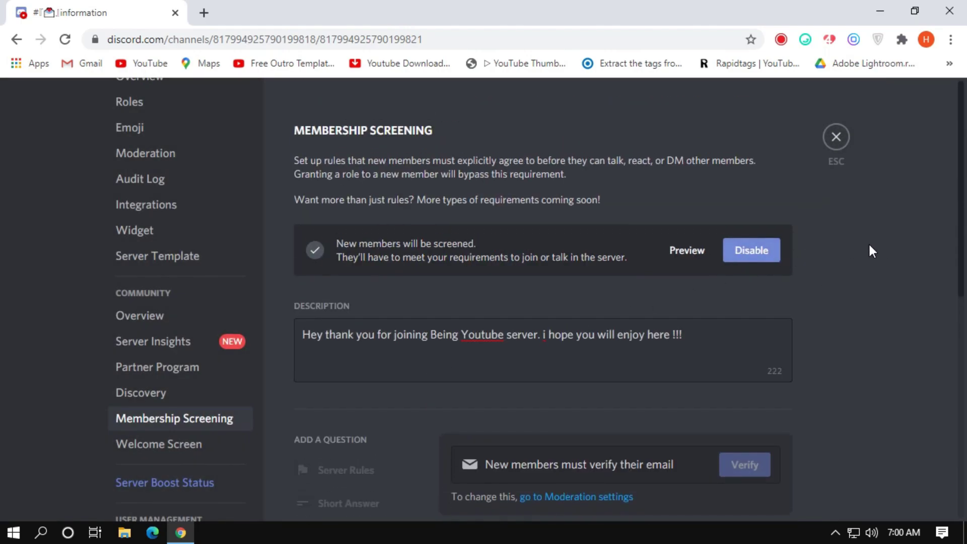
{"action": "left_click", "coordinate": [837, 139]}
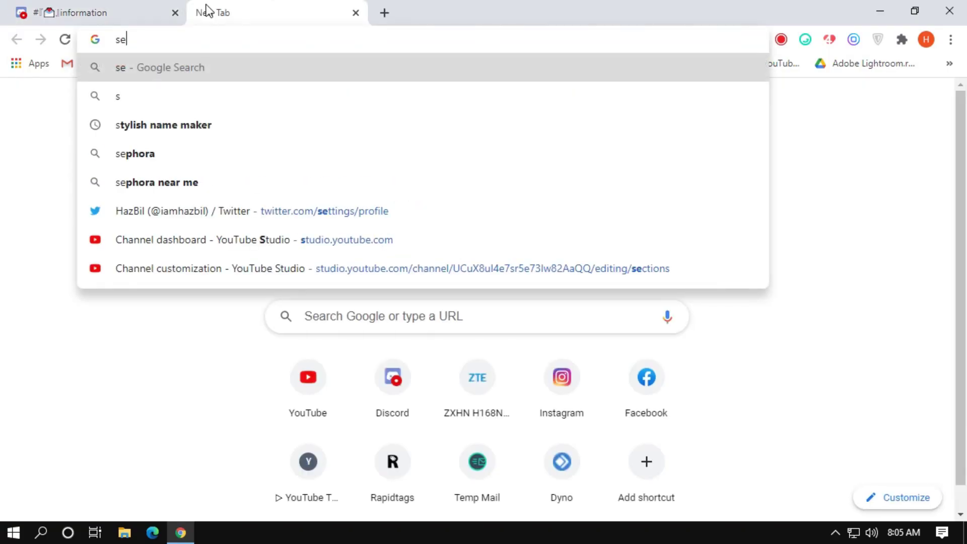
Search Google for "server stats bot" in a new browser tab and open the ServerStats Bot website.
{"action": "type", "text": "rver st"}
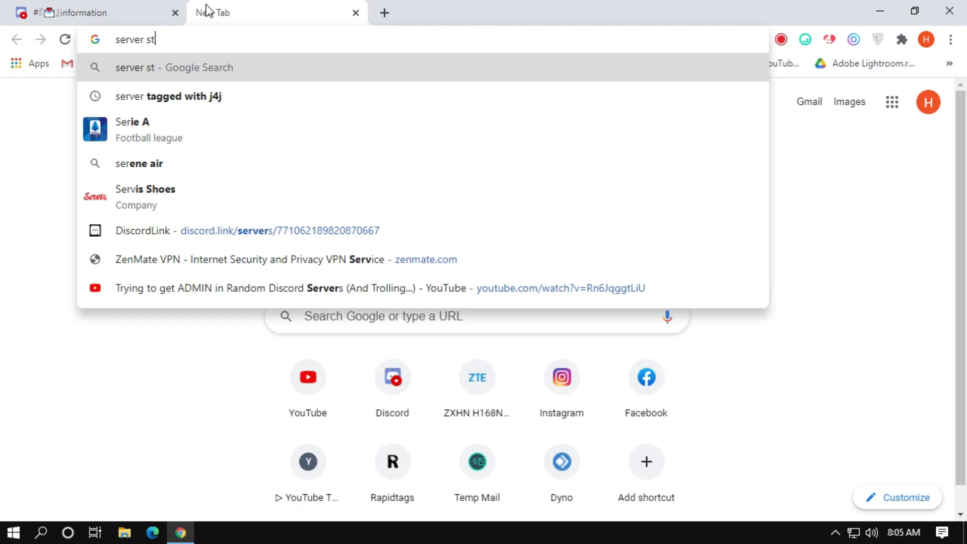
{"action": "type", "text": "ats bot"}
{"action": "key", "text": "Return"}
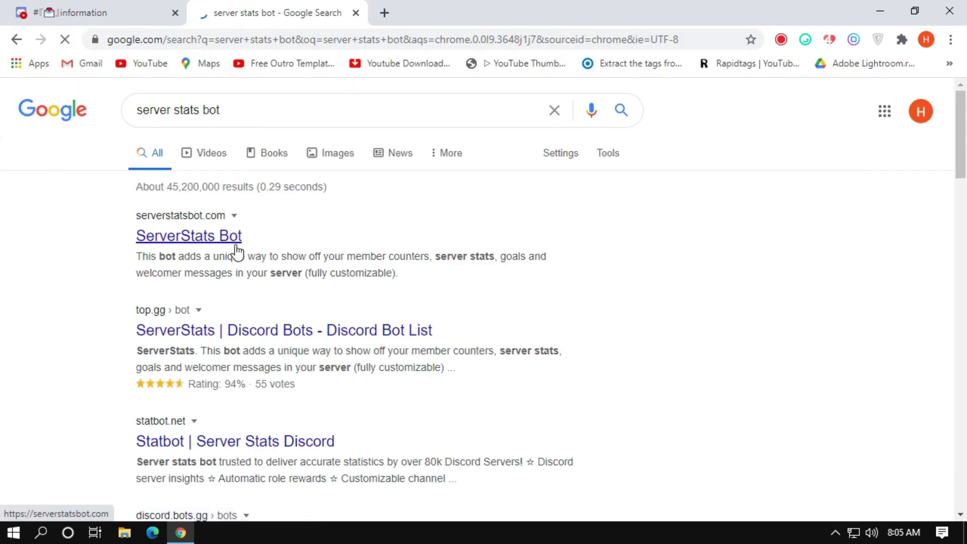
{"action": "left_click", "coordinate": [237, 246]}
Invite the ServerStats bot to the Being Youtube server, authorize its permissions, and return to Discord by closing the bot's pages.
{"action": "left_click", "coordinate": [272, 361]}
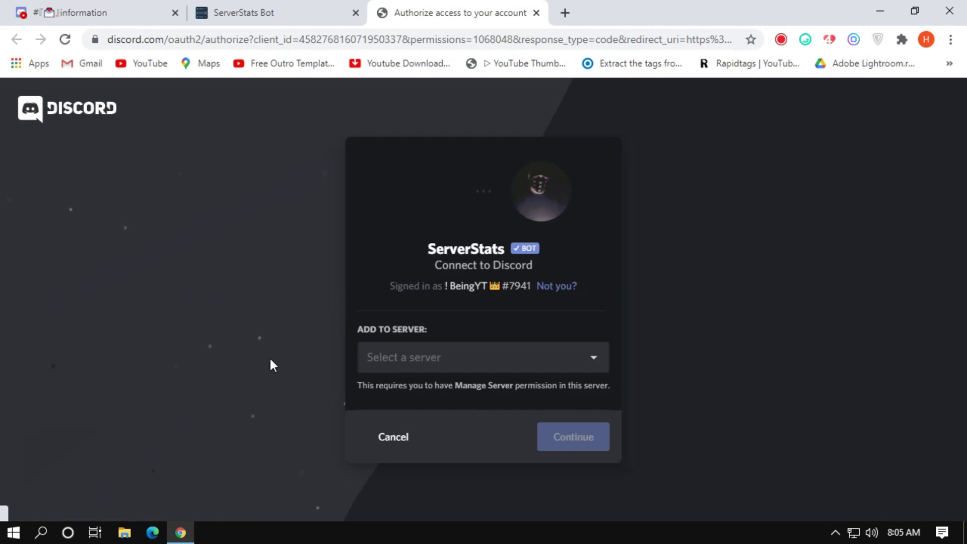
{"action": "left_click", "coordinate": [528, 359]}
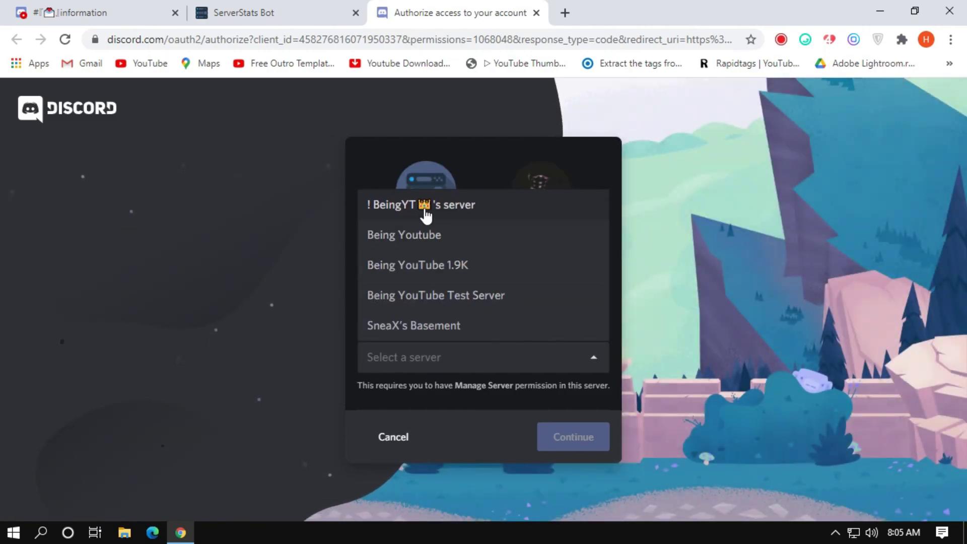
{"action": "left_click", "coordinate": [430, 238]}
{"action": "left_click", "coordinate": [556, 436]}
{"action": "scroll", "coordinate": [559, 443], "scroll_direction": "down", "scroll_amount": 3}
{"action": "left_click", "coordinate": [565, 458]}
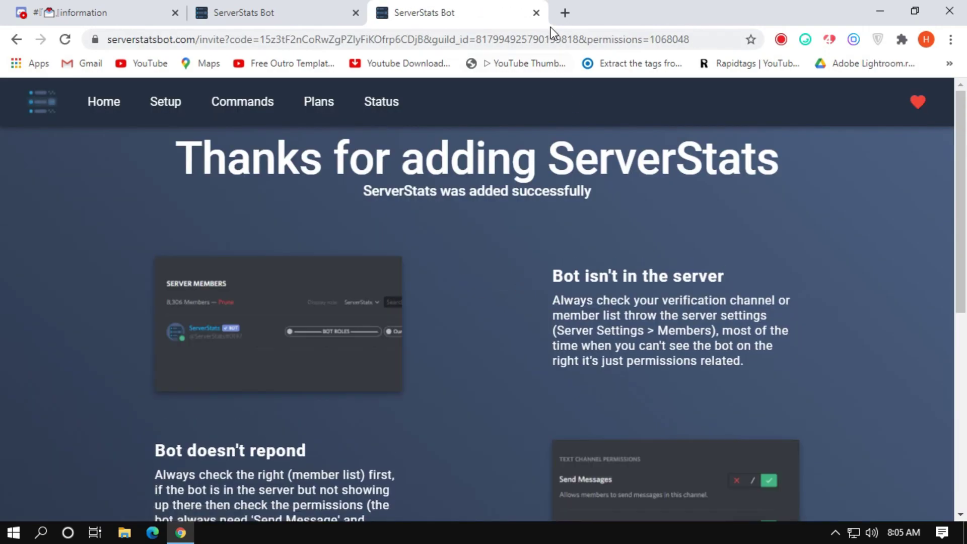
{"action": "left_click", "coordinate": [536, 12]}
{"action": "left_click", "coordinate": [355, 12]}
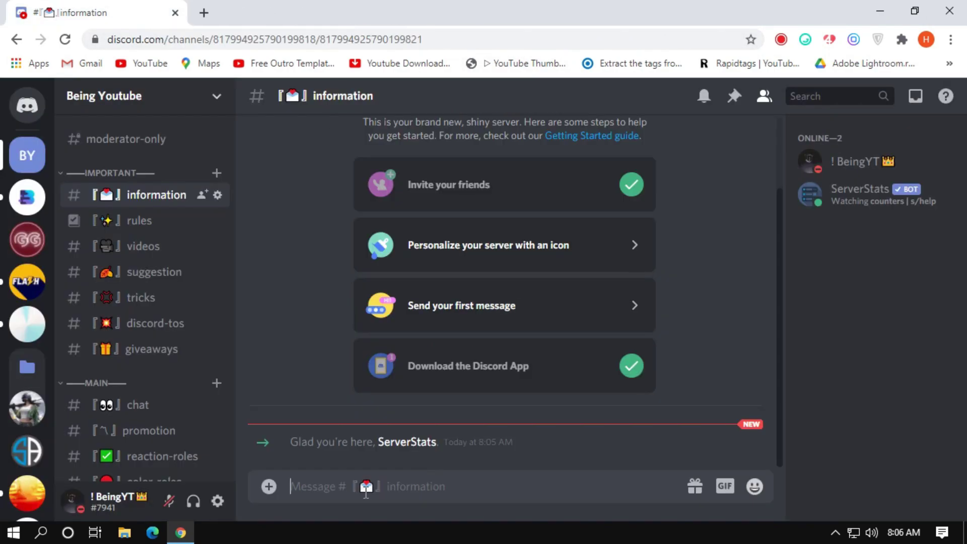
Send the s/setup command in the information channel to start the ServerStats counter setup.
{"action": "type", "text": "tup"}
{"action": "key", "text": "Return"}
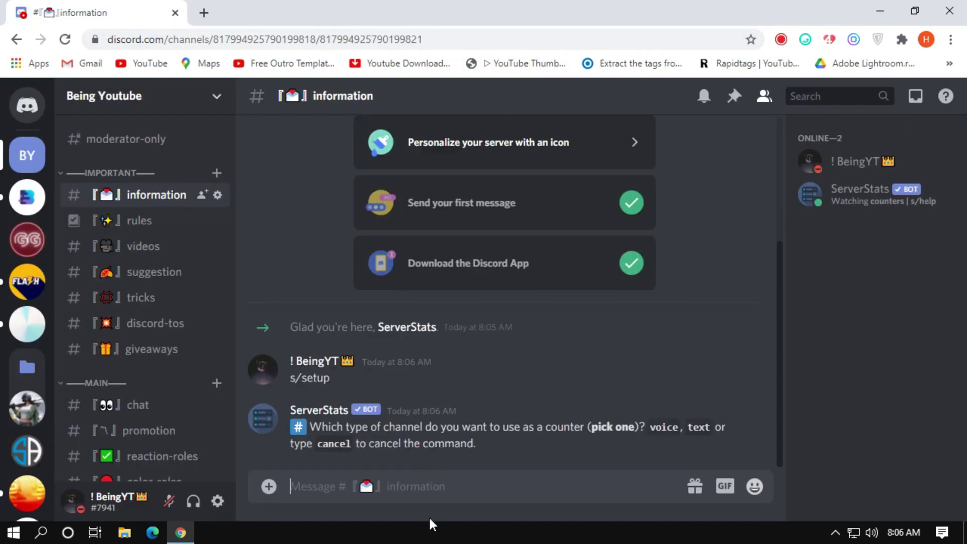
Answer the ServerStats setup question with text so the counters are created as text channels.
{"action": "type", "text": "text"}
{"action": "key", "text": "Return"}
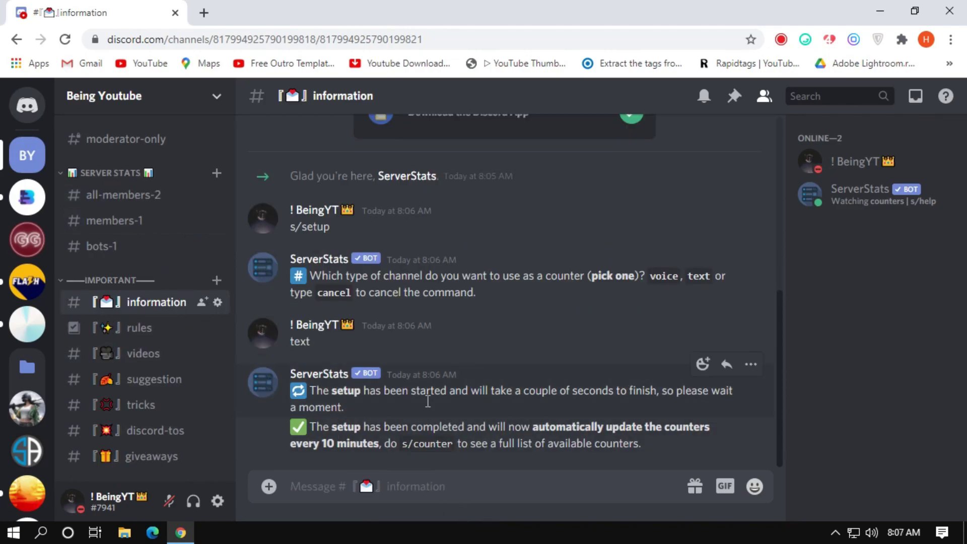
Rename the server stats category to "▬▬ SERVER STATS ▬▬", replacing its chart emojis with the bar style of the IMPORTANT category, and save.
{"action": "right_click", "coordinate": [129, 280]}
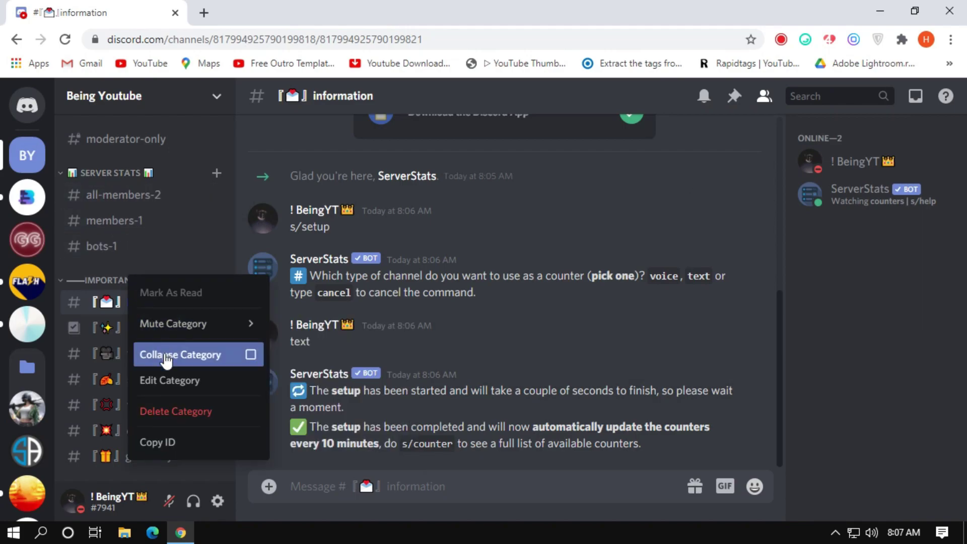
{"action": "left_click", "coordinate": [167, 380]}
{"action": "key", "text": "Escape"}
{"action": "right_click", "coordinate": [120, 169]}
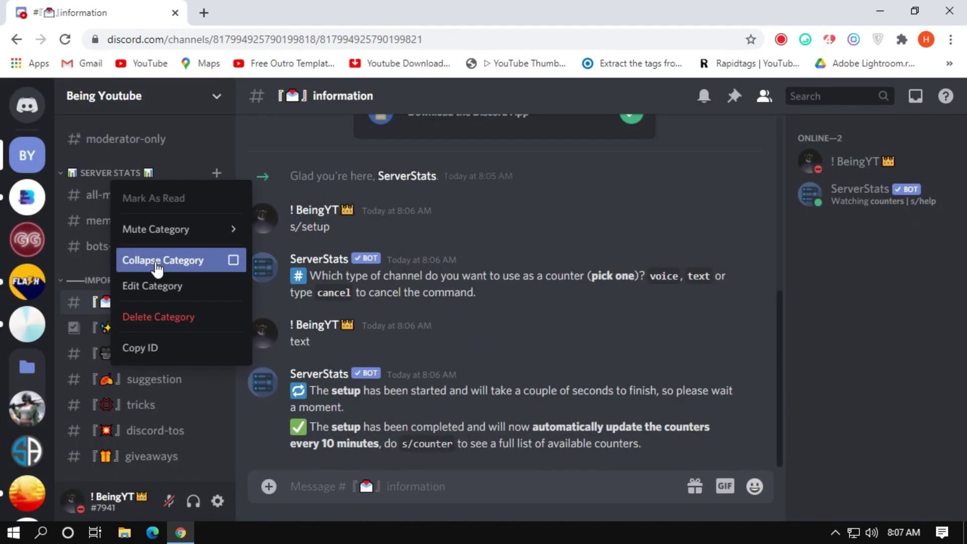
{"action": "left_click", "coordinate": [151, 282]}
{"action": "left_click_drag", "start_coordinate": [401, 187], "coordinate": [417, 187]}
{"action": "type", "text": "▬▬"}
{"action": "left_click_drag", "start_coordinate": [317, 187], "coordinate": [302, 187]}
{"action": "type", "text": "▬▬"}
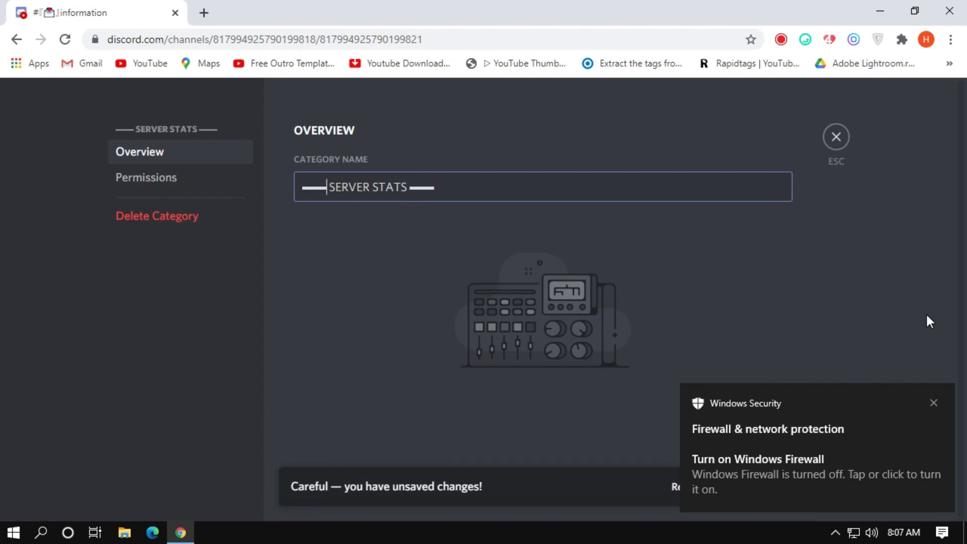
{"action": "left_click", "coordinate": [933, 403]}
{"action": "left_click", "coordinate": [755, 486]}
{"action": "key", "text": "Escape"}
Prefix the all-members counter channel's name with ▬▬ and save the change.
{"action": "right_click", "coordinate": [118, 198]}
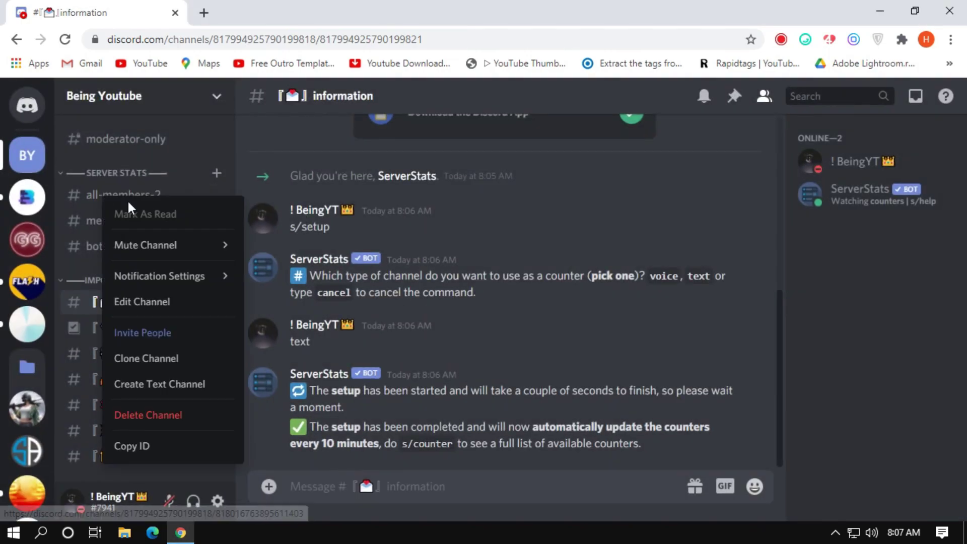
{"action": "left_click", "coordinate": [146, 302]}
{"action": "key", "text": "Home"}
{"action": "type", "text": "▬▬"}
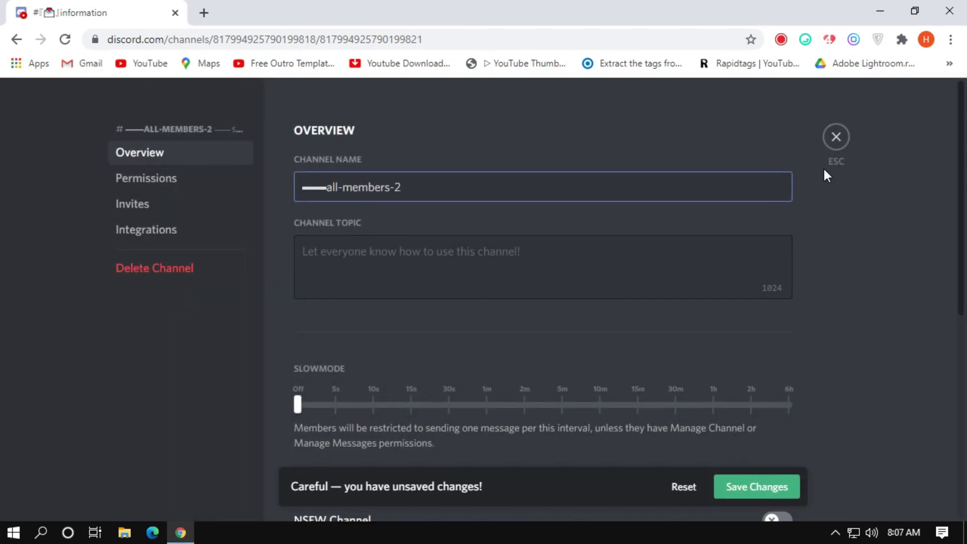
{"action": "left_click", "coordinate": [754, 484]}
{"action": "left_click", "coordinate": [837, 139]}
Replace the bars before the all-members channel name with the 『📩』 prefix from the information channel and save.
{"action": "right_click", "coordinate": [114, 302]}
{"action": "left_click", "coordinate": [153, 357]}
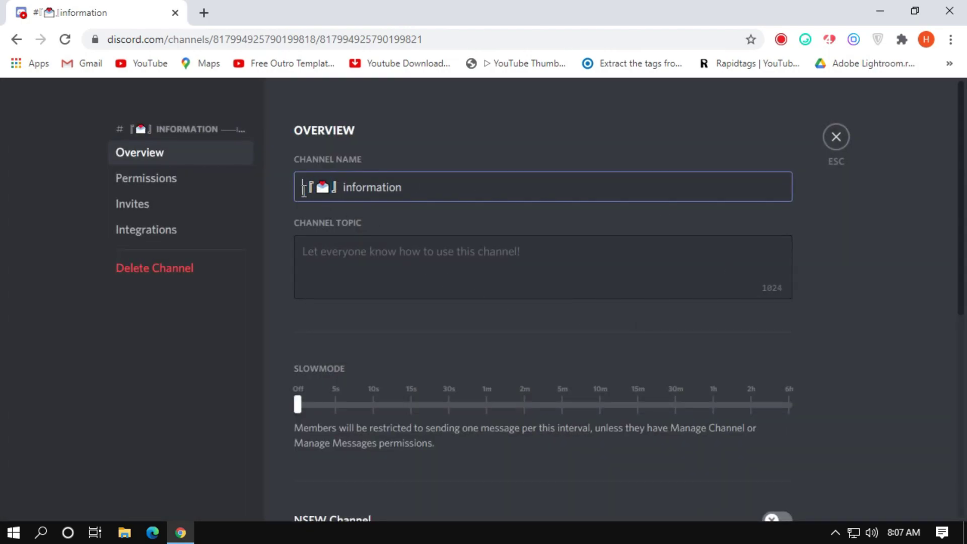
{"action": "left_click", "coordinate": [835, 139]}
{"action": "right_click", "coordinate": [108, 192]}
{"action": "left_click", "coordinate": [151, 296]}
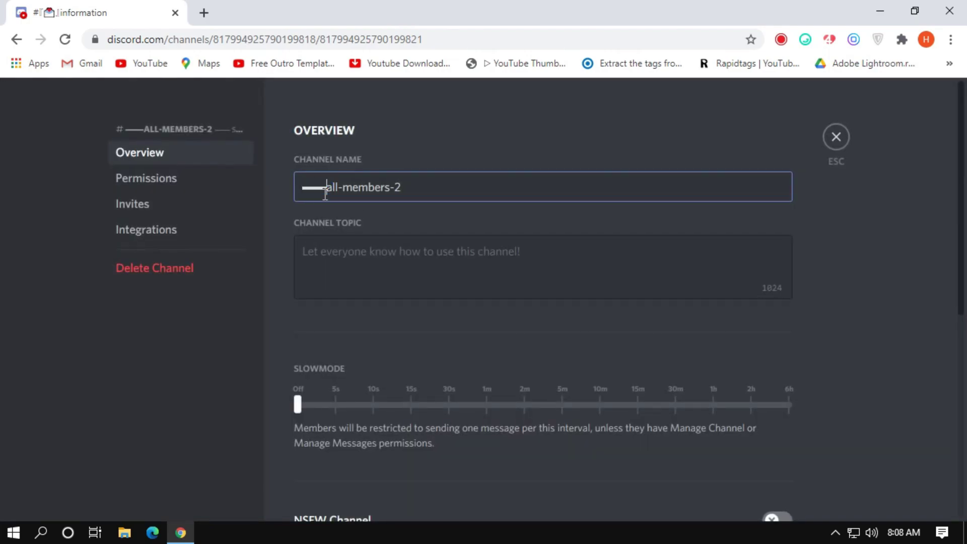
{"action": "key", "text": "BackSpace"}
{"action": "key", "text": "BackSpace"}
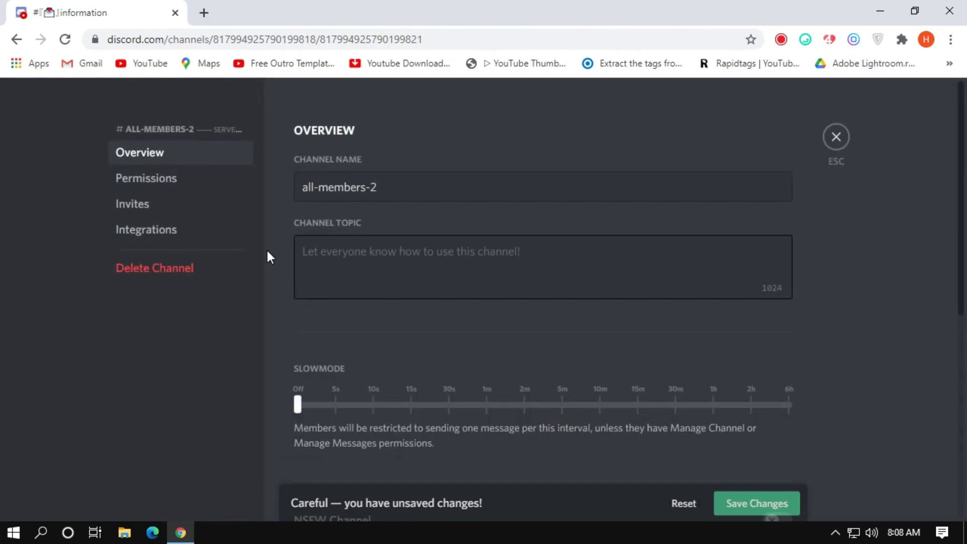
{"action": "type", "text": "『📩』"}
{"action": "left_click", "coordinate": [740, 487]}
{"action": "left_click", "coordinate": [836, 139]}
Add the 『📩』 prefix to the members-1 counter channel's name and save it.
{"action": "right_click", "coordinate": [119, 225]}
{"action": "left_click", "coordinate": [151, 328]}
{"action": "type", "text": "『📩』"}
{"action": "left_click", "coordinate": [779, 486]}
{"action": "left_click", "coordinate": [836, 137]}
Add the 『📩』 prefix to the bots-1 counter channel's name and save it.
{"action": "right_click", "coordinate": [104, 252]}
{"action": "left_click", "coordinate": [134, 348]}
{"action": "type", "text": "『📩』"}
{"action": "left_click", "coordinate": [755, 482]}
{"action": "left_click", "coordinate": [835, 139]}
{"action": "left_click", "coordinate": [112, 341]}
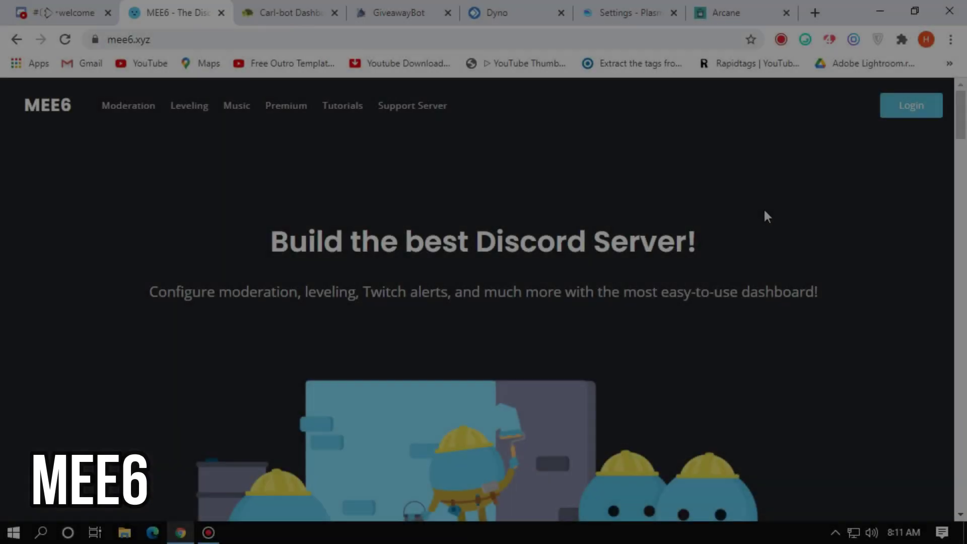
Look through the MEE6 and Carl-bot home pages.
{"action": "scroll", "coordinate": [768, 198], "scroll_direction": "down", "scroll_amount": 3}
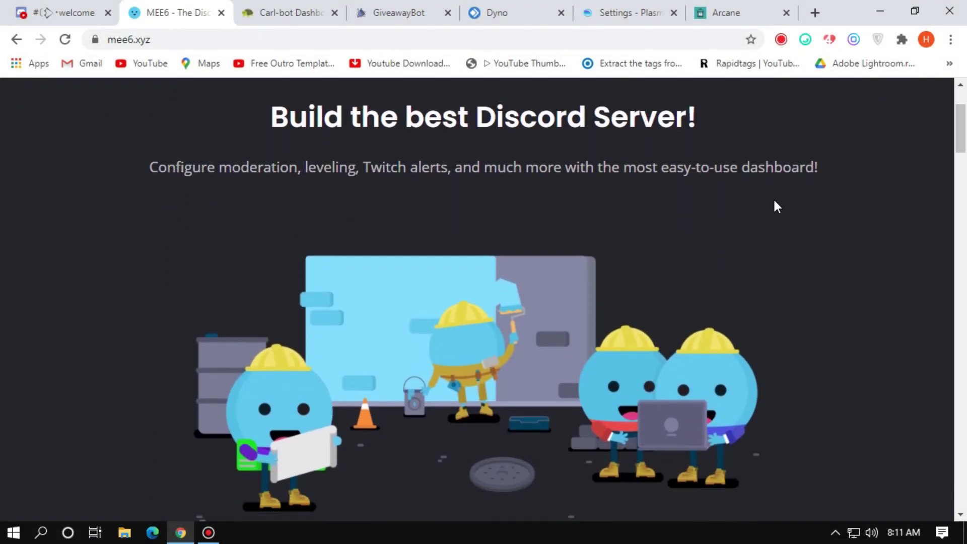
{"action": "left_click_drag", "start_coordinate": [963, 130], "coordinate": [960, 217]}
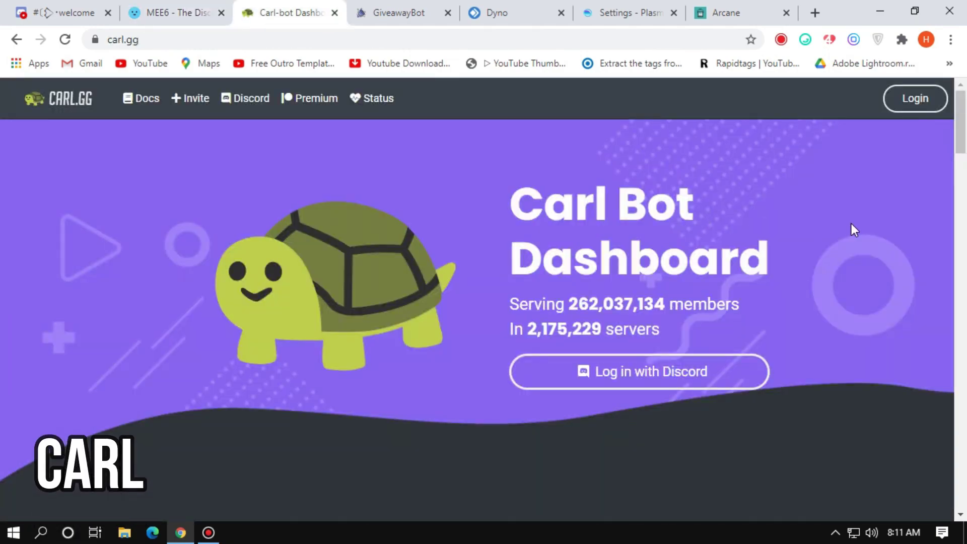
{"action": "left_click_drag", "start_coordinate": [963, 118], "coordinate": [926, 216]}
Look through the GiveawayBot website and Dyno's page of listed Discord servers.
{"action": "key", "text": "ctrl+Tab"}
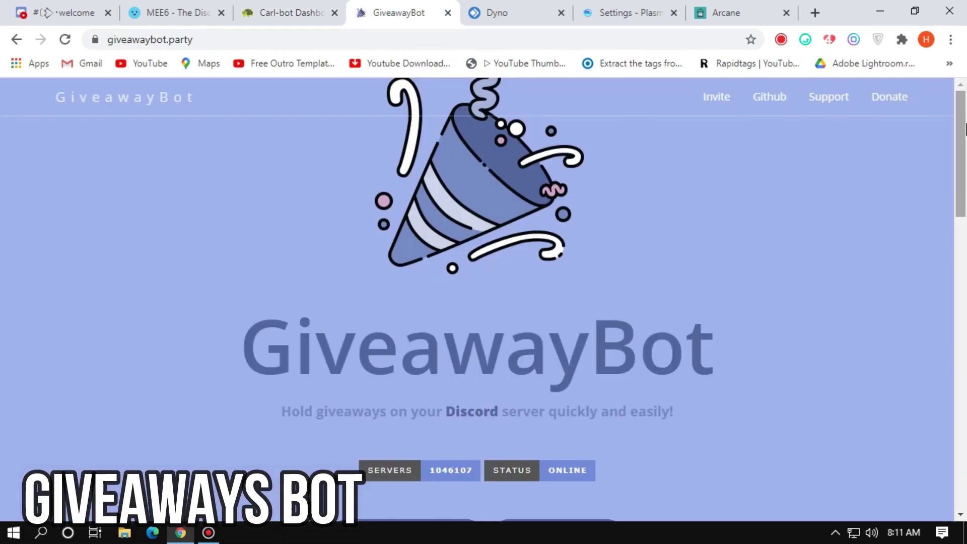
{"action": "left_click_drag", "start_coordinate": [965, 128], "coordinate": [923, 443]}
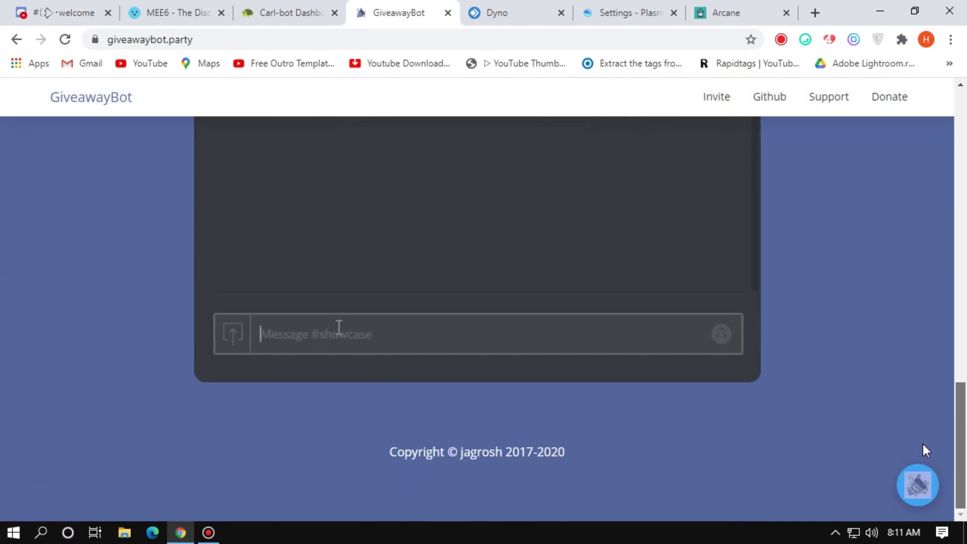
{"action": "key", "text": "ctrl+Tab"}
{"action": "scroll", "coordinate": [879, 189], "scroll_direction": "down", "scroll_amount": 10}
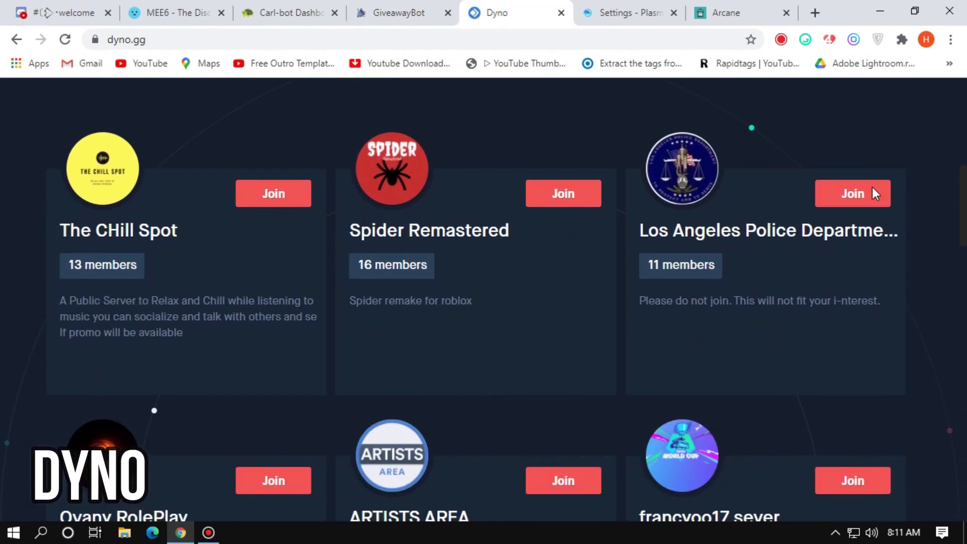
{"action": "scroll", "coordinate": [874, 195], "scroll_direction": "down", "scroll_amount": 12}
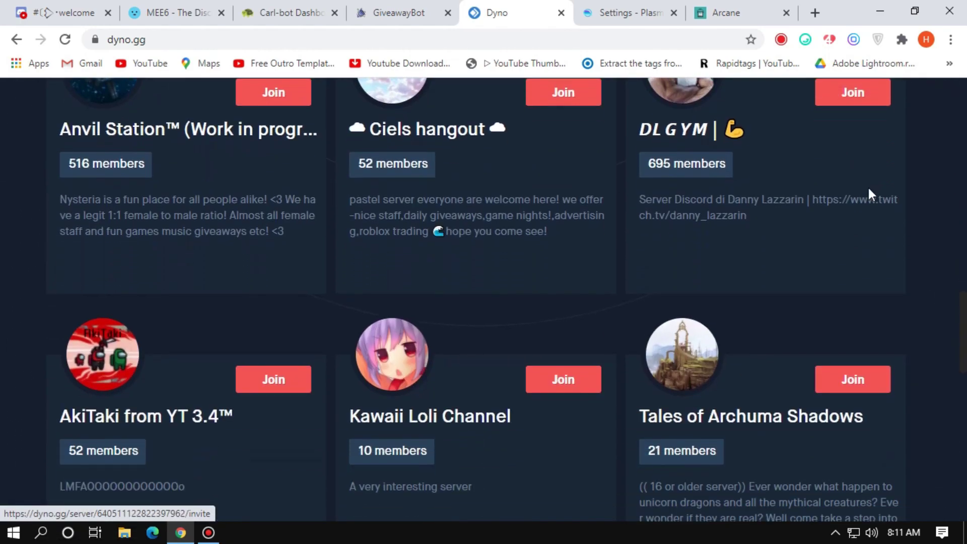
{"action": "scroll", "coordinate": [870, 194], "scroll_direction": "down", "scroll_amount": 9}
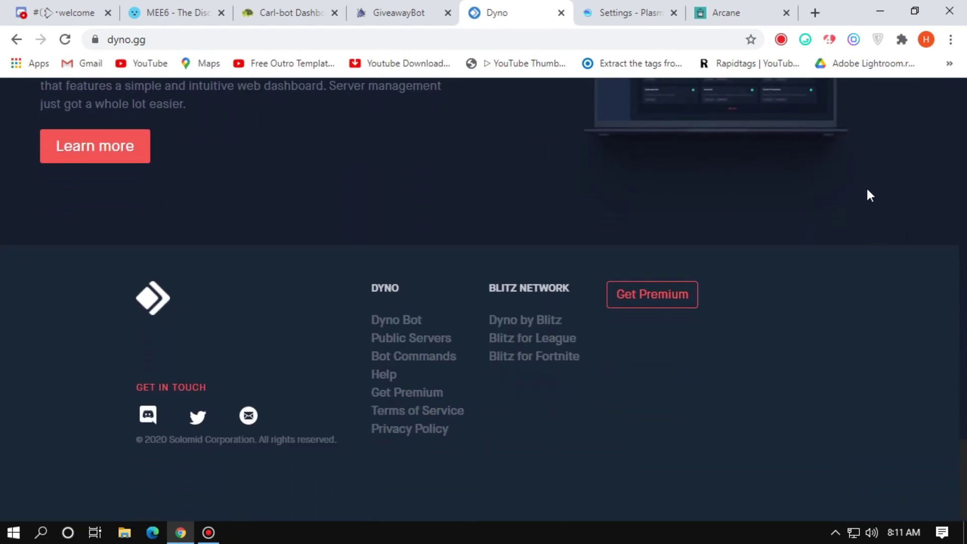
{"action": "scroll", "coordinate": [860, 187], "scroll_direction": "up", "scroll_amount": 20}
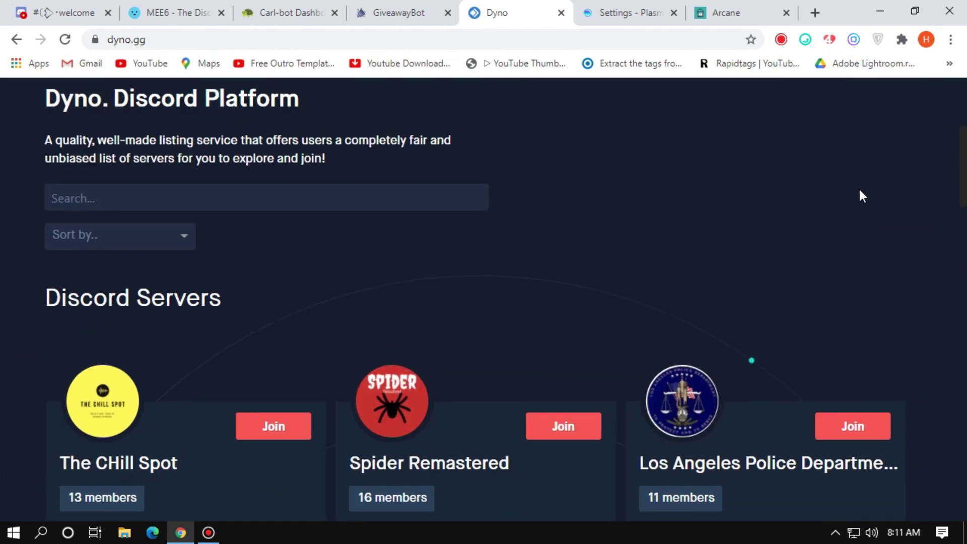
Look through the Plasma bot's settings command documentation and the Arcane bot's home page.
{"action": "key", "text": "ctrl+Tab"}
{"action": "left_click_drag", "start_coordinate": [963, 116], "coordinate": [943, 208]}
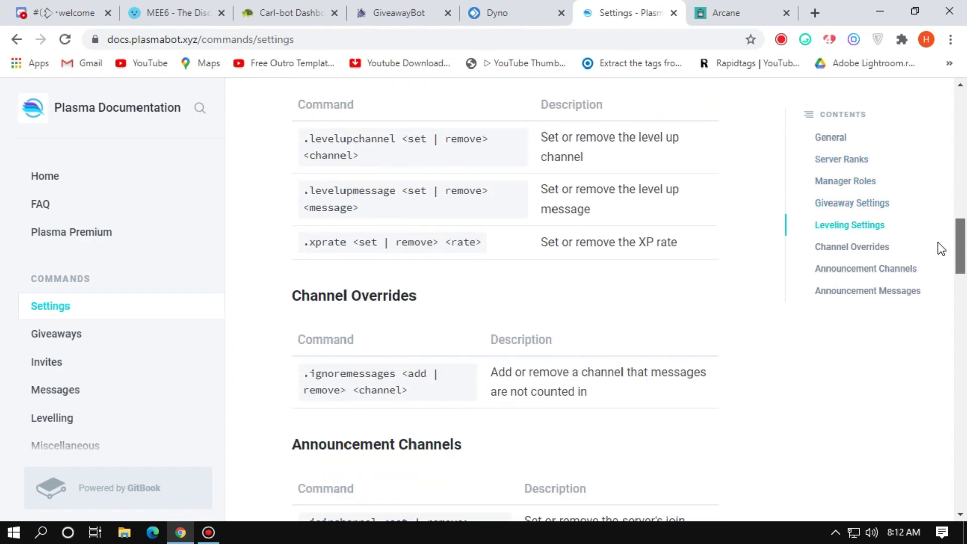
{"action": "left_click_drag", "start_coordinate": [934, 302], "coordinate": [937, 357]}
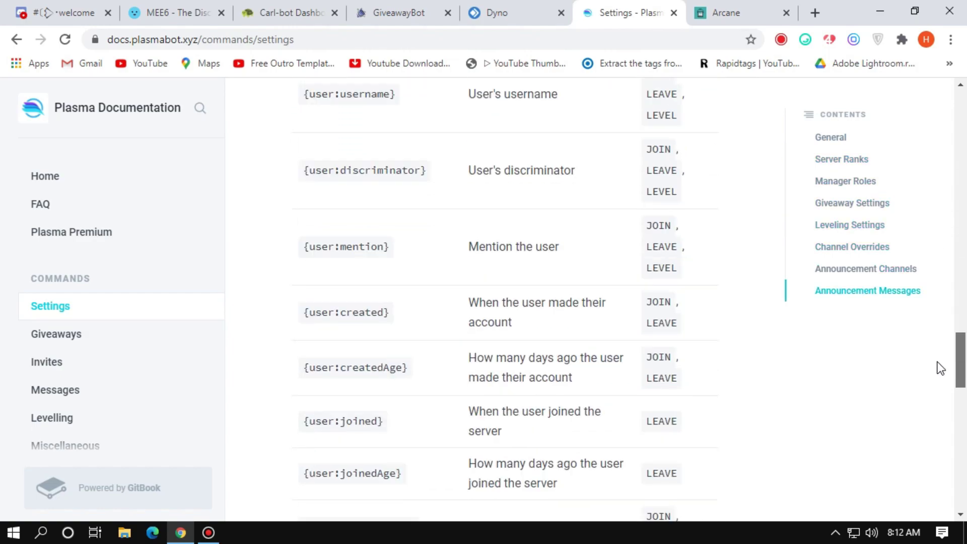
{"action": "left_click_drag", "start_coordinate": [933, 449], "coordinate": [935, 151]}
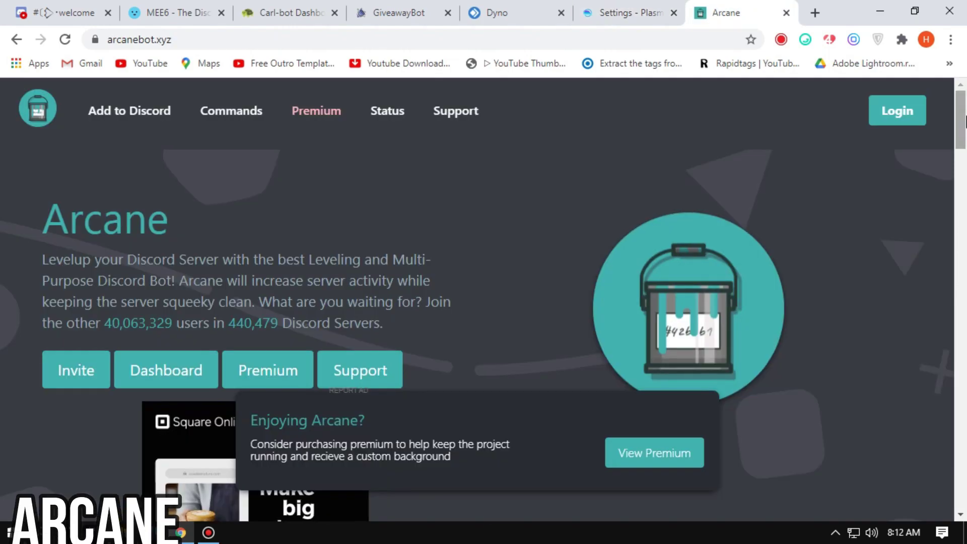
{"action": "left_click_drag", "start_coordinate": [965, 121], "coordinate": [946, 163]}
{"action": "scroll", "coordinate": [626, 341], "scroll_direction": "down", "scroll_amount": 5}
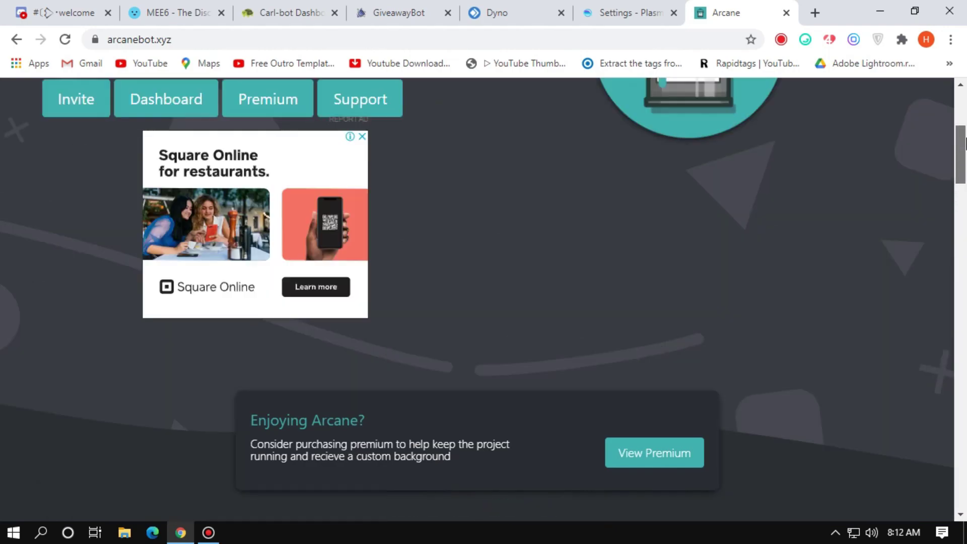